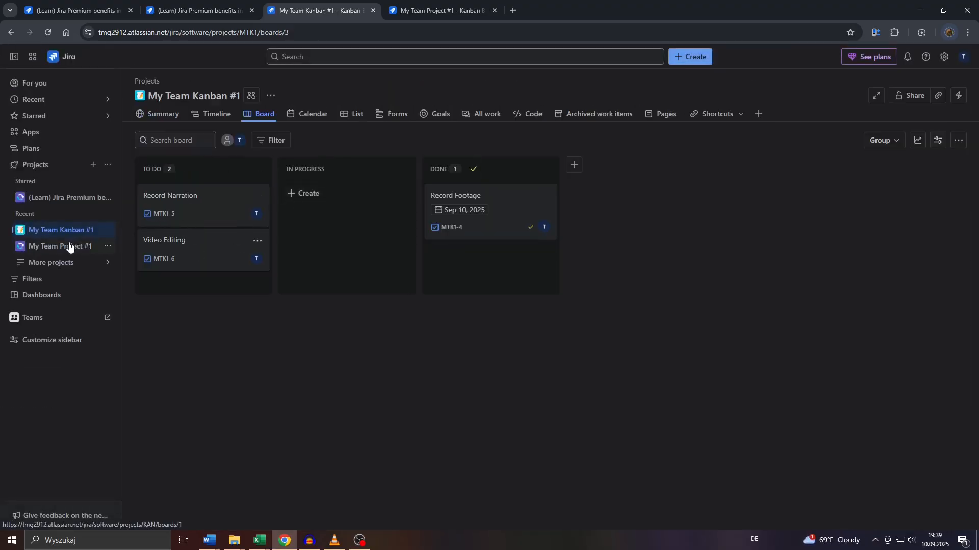
Look over the My Team Project #1 board and the (Learn) Jira Premium benefits board
click(71, 246)
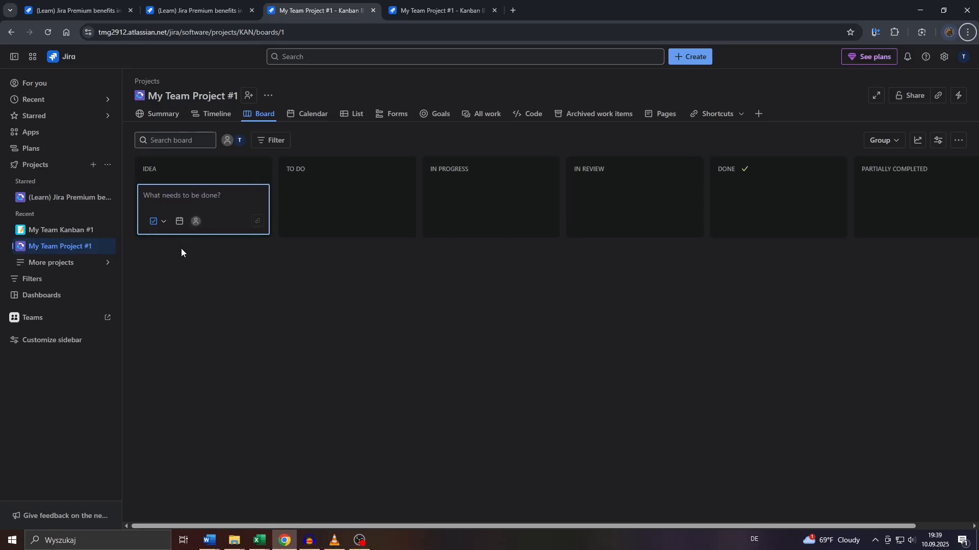
click(195, 11)
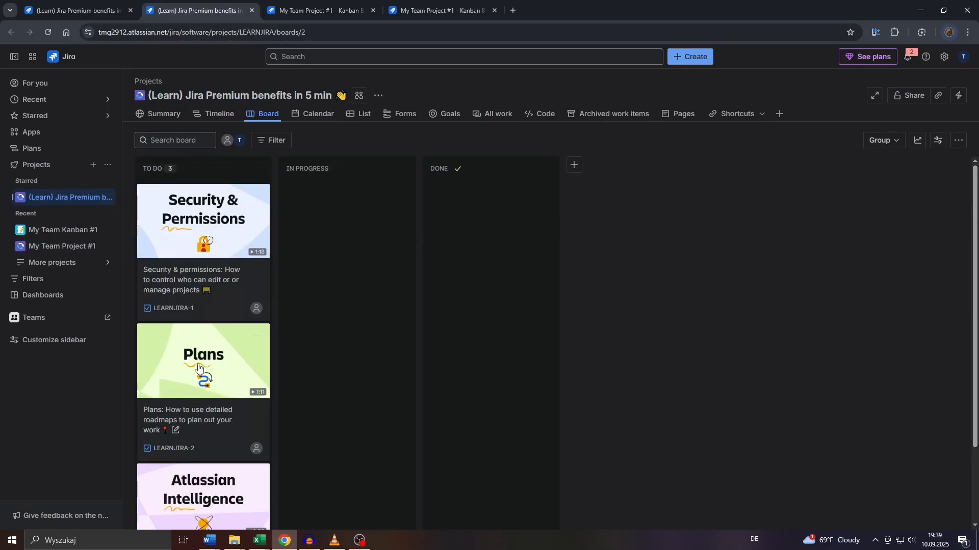
scroll(198, 345, down, 2)
scroll(198, 345, up, 2)
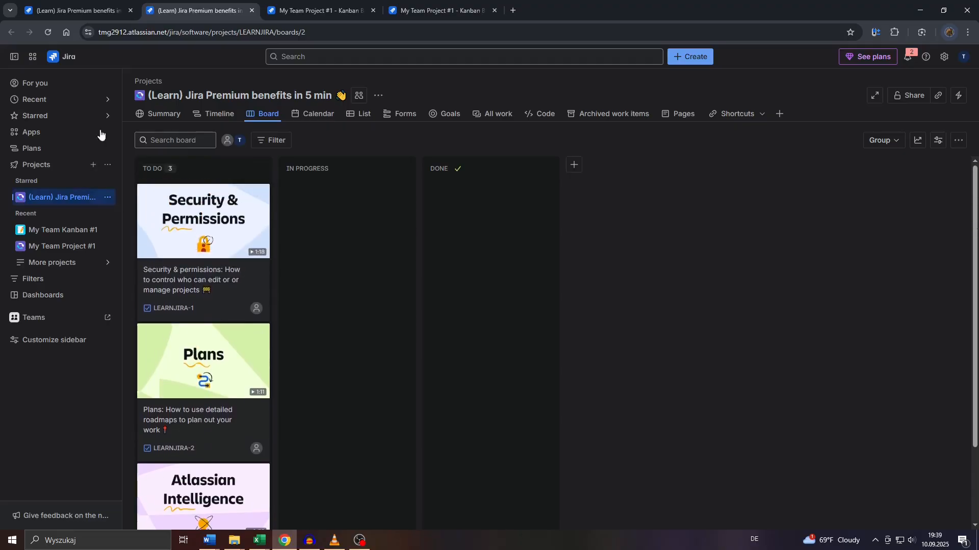
click(87, 11)
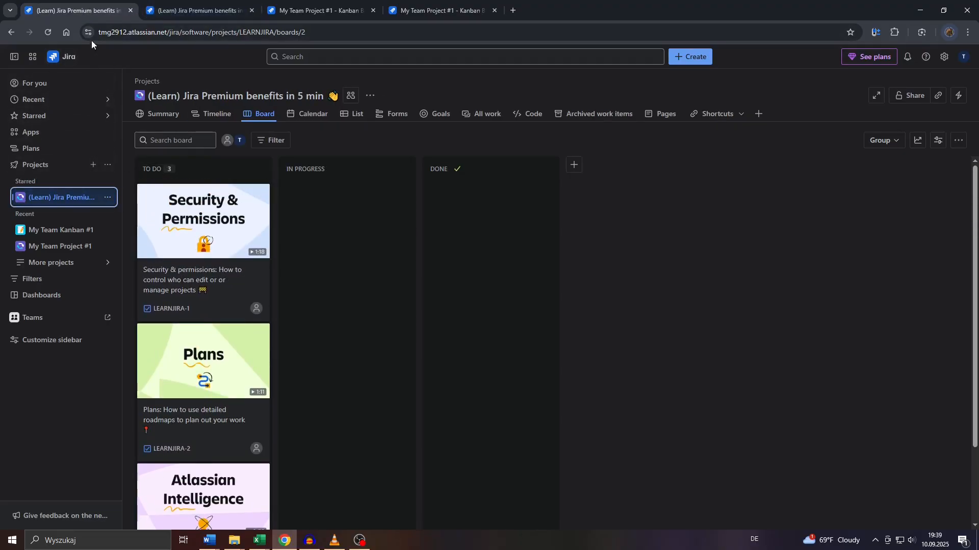
click(112, 32)
click(498, 267)
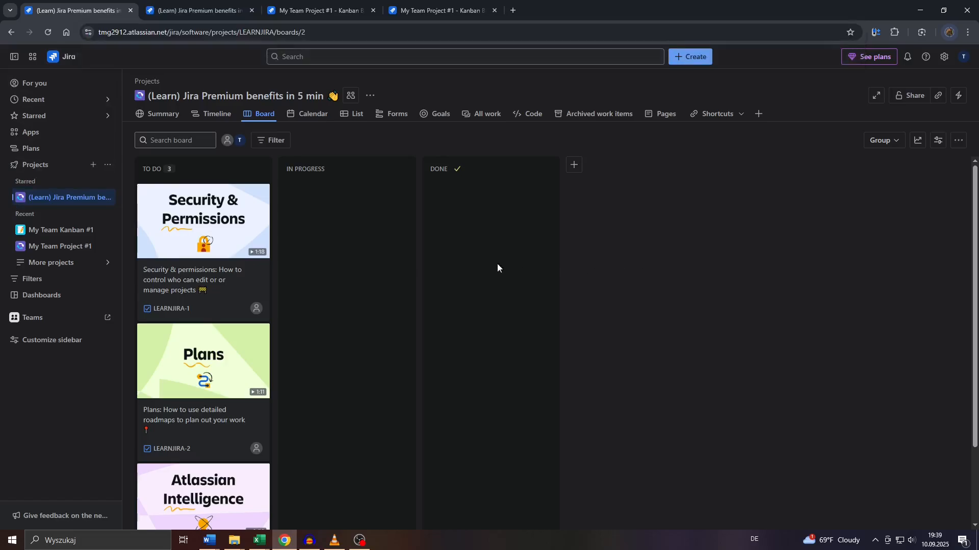
click(14, 171)
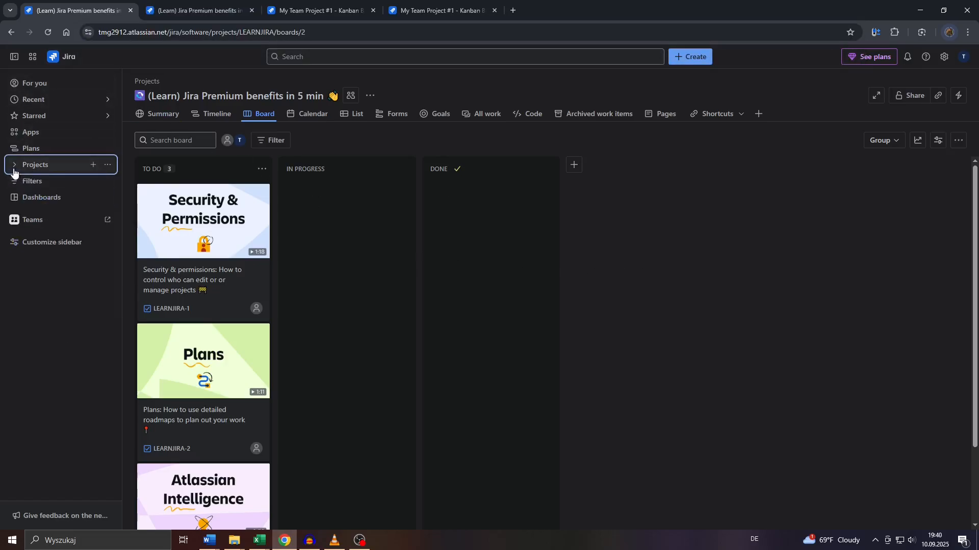
click(13, 171)
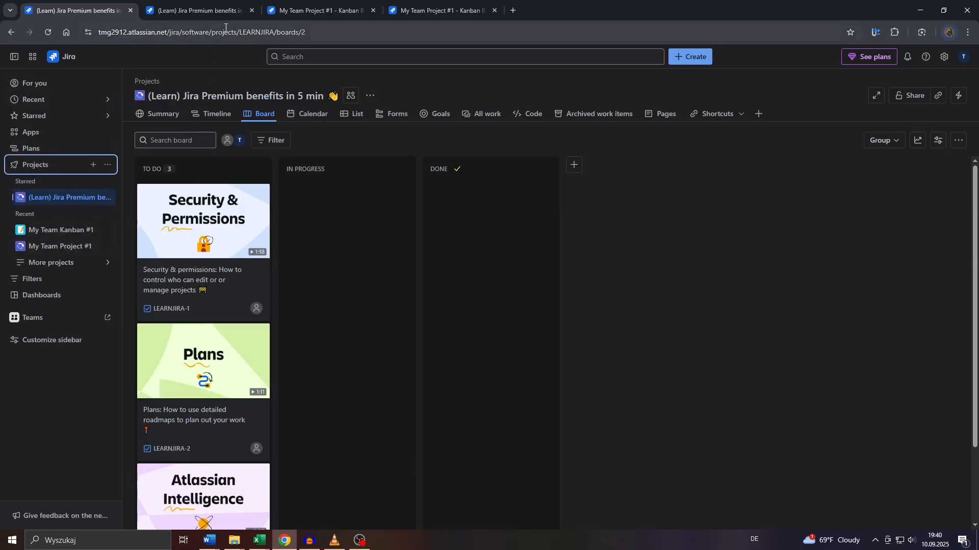
View the My Team Kanban #1 board and the full list of projects
click(59, 237)
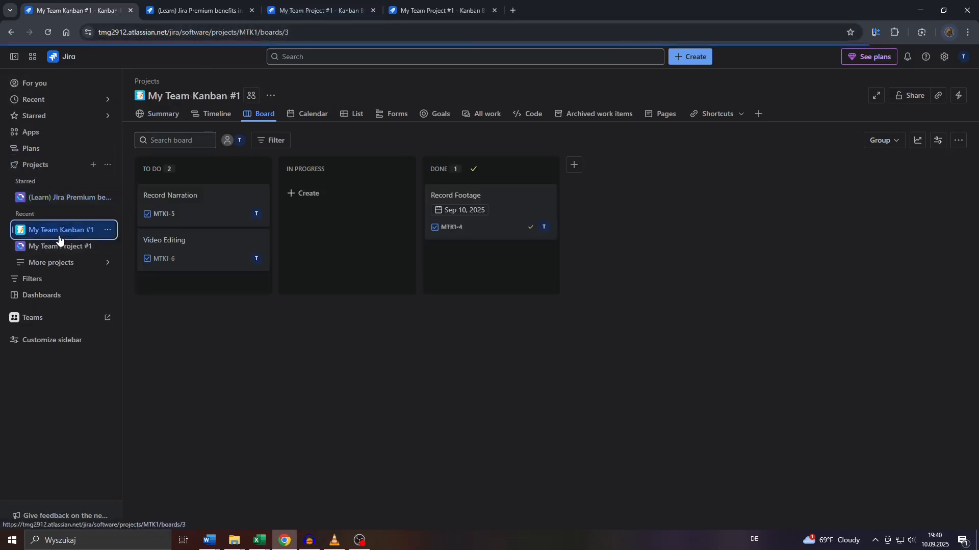
click(48, 266)
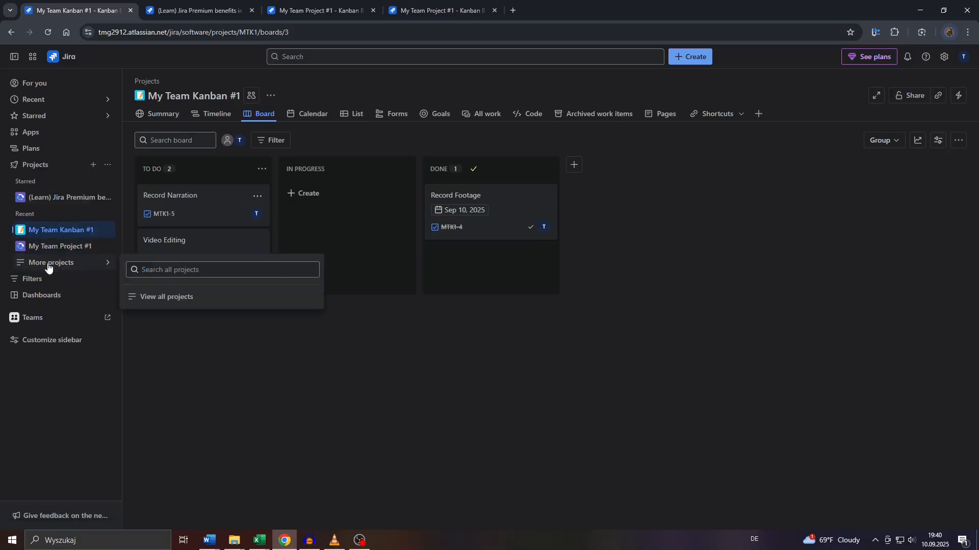
click(161, 296)
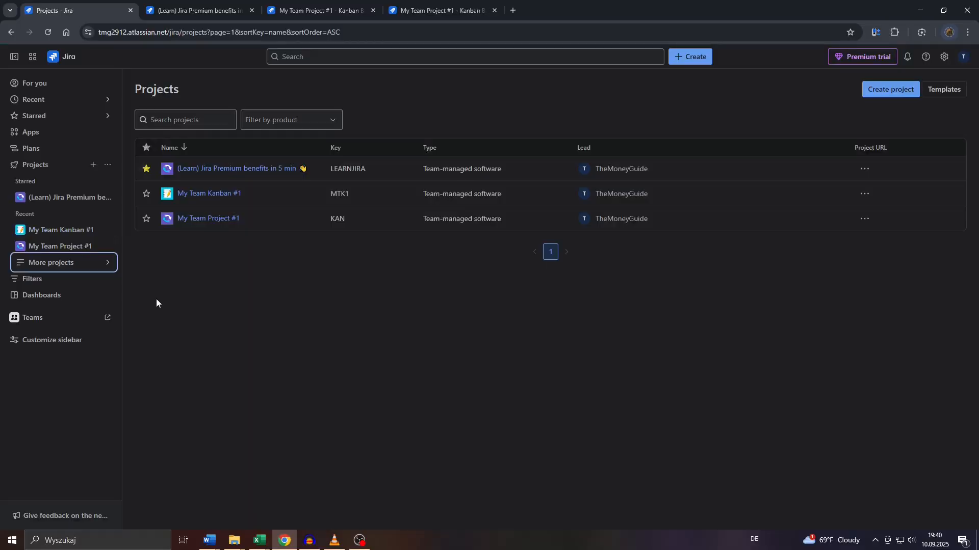
Review the Kanban template offered for new projects and leave the project templates without creating a project
click(865, 96)
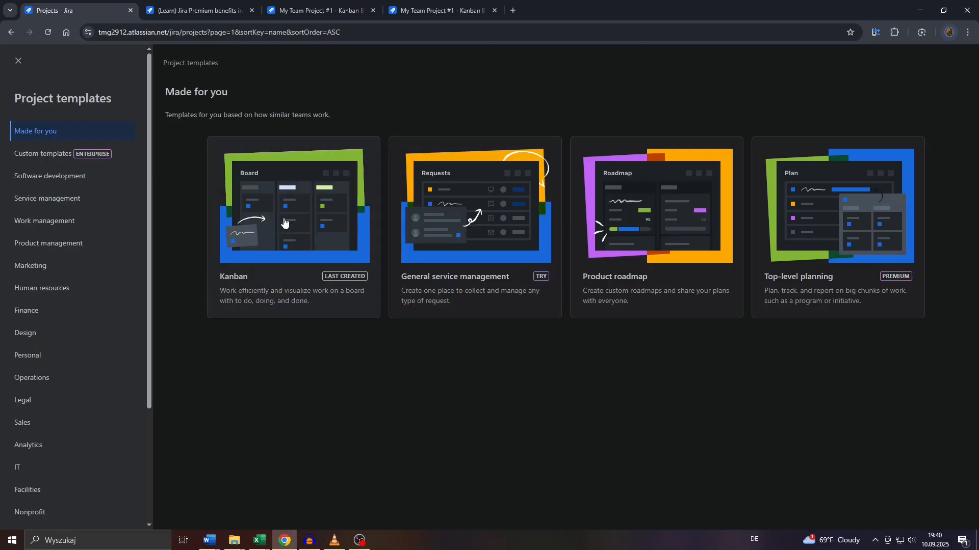
click(255, 231)
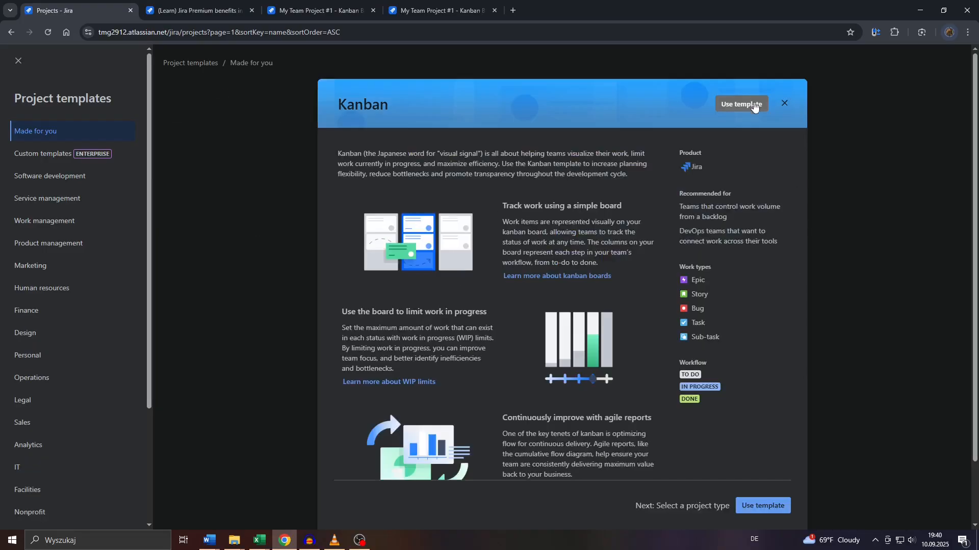
scroll(616, 334, down, 3)
scroll(617, 229, up, 2)
click(18, 60)
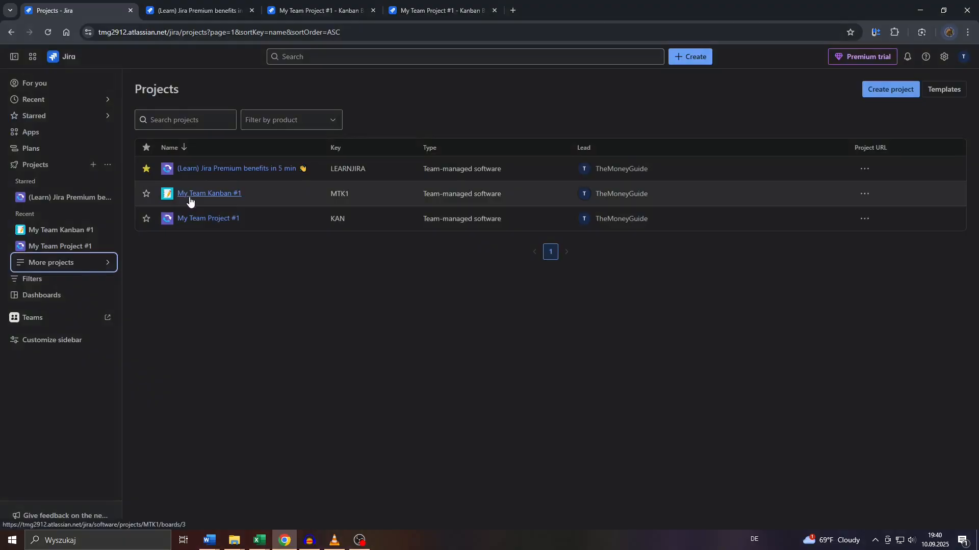
Open My Team Kanban #1 from the project list and inspect its project actions and the form for adding people
click(189, 198)
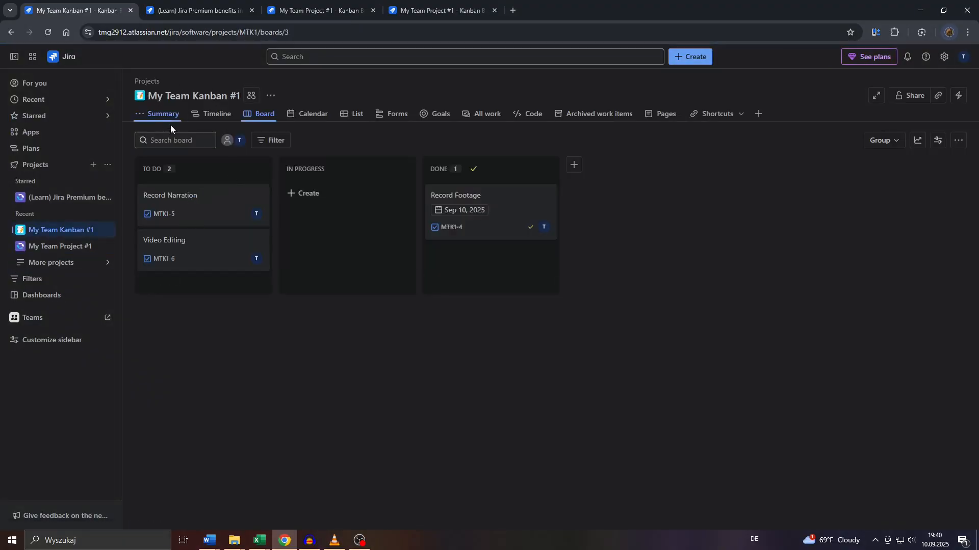
click(191, 94)
key(Escape)
click(270, 95)
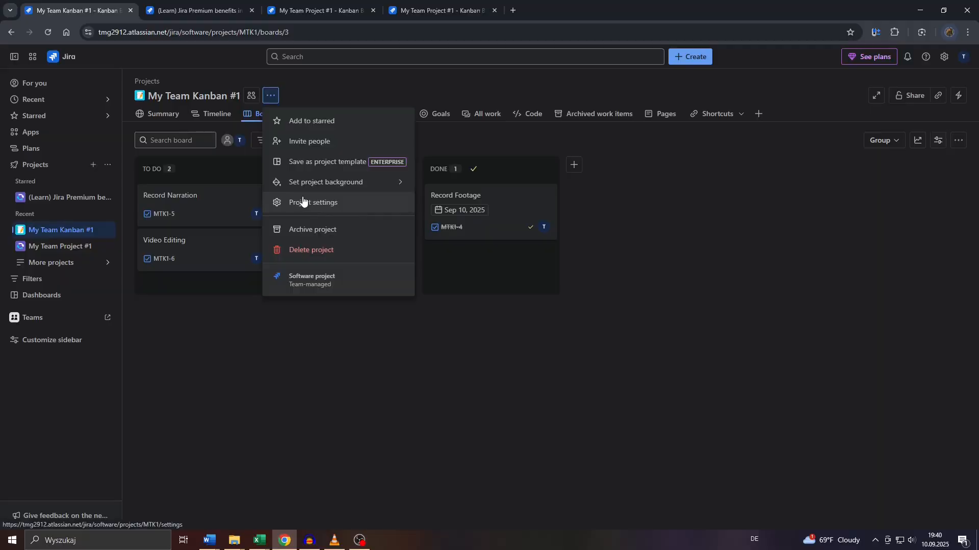
click(320, 140)
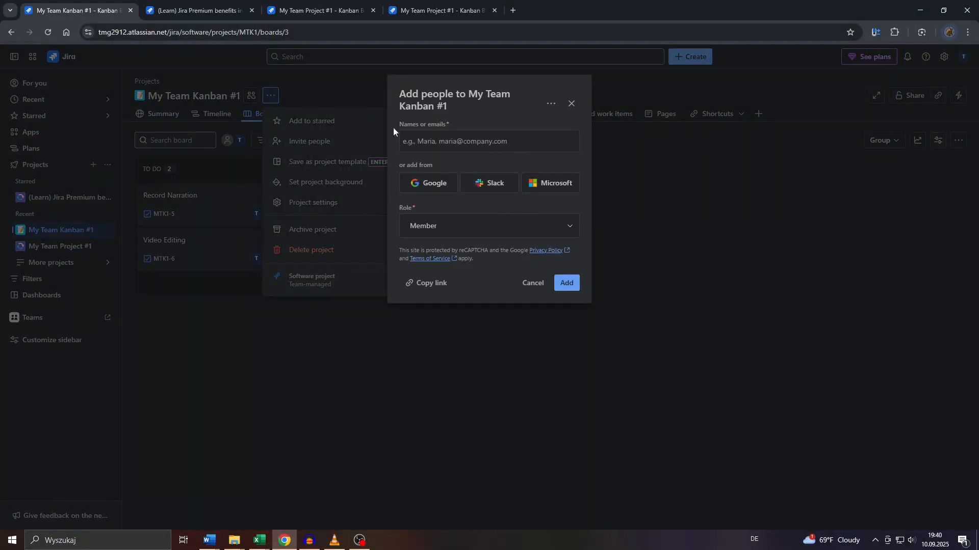
click(570, 104)
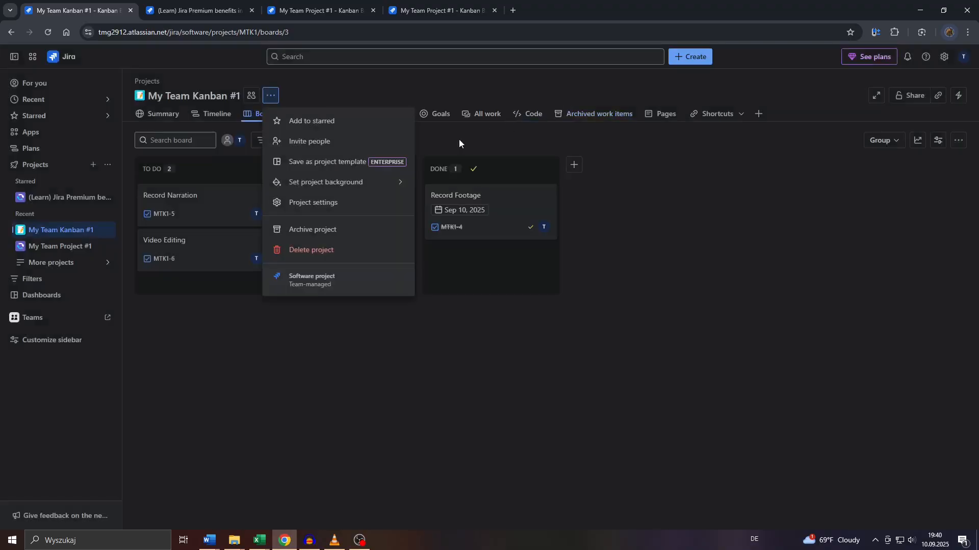
click(357, 365)
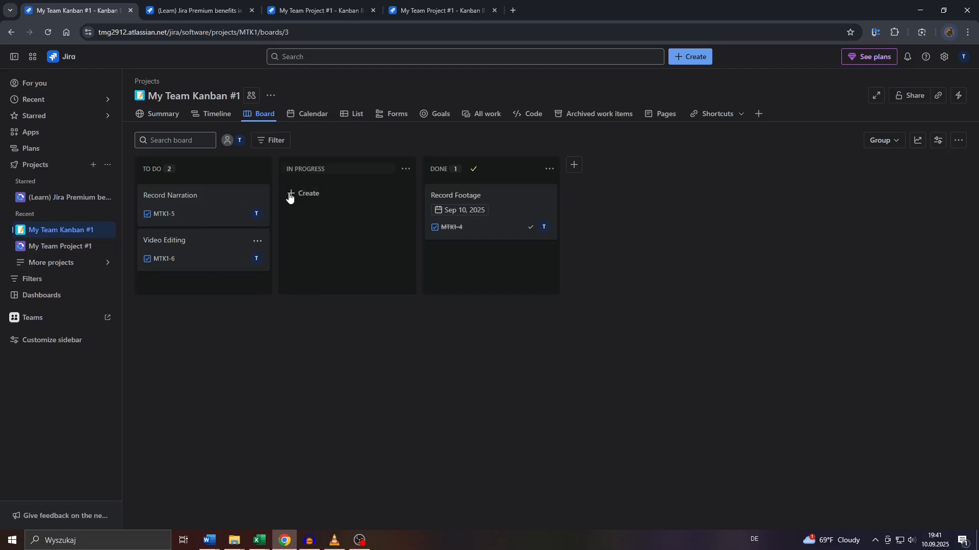
Look through the project's Timeline, Calendar, List and Forms views and return to the board
click(208, 118)
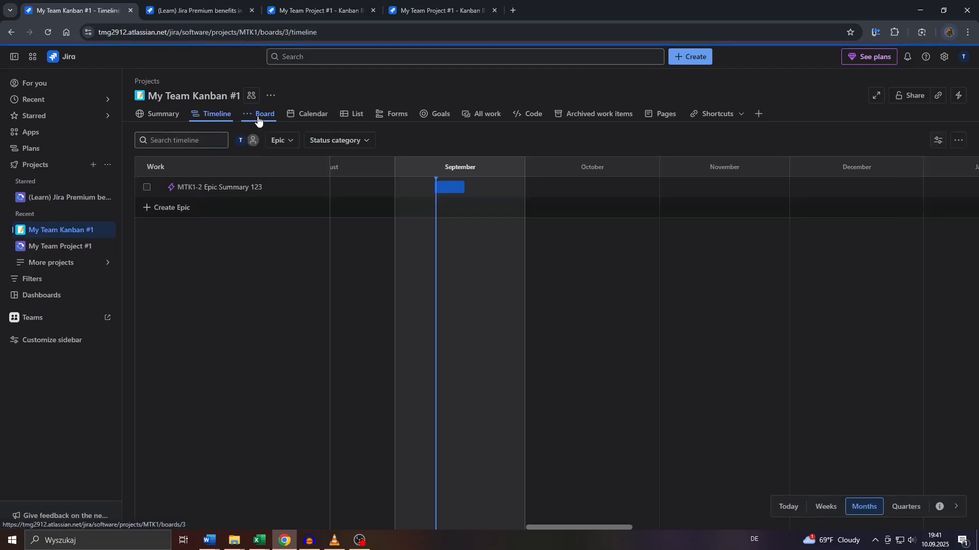
click(311, 115)
click(393, 116)
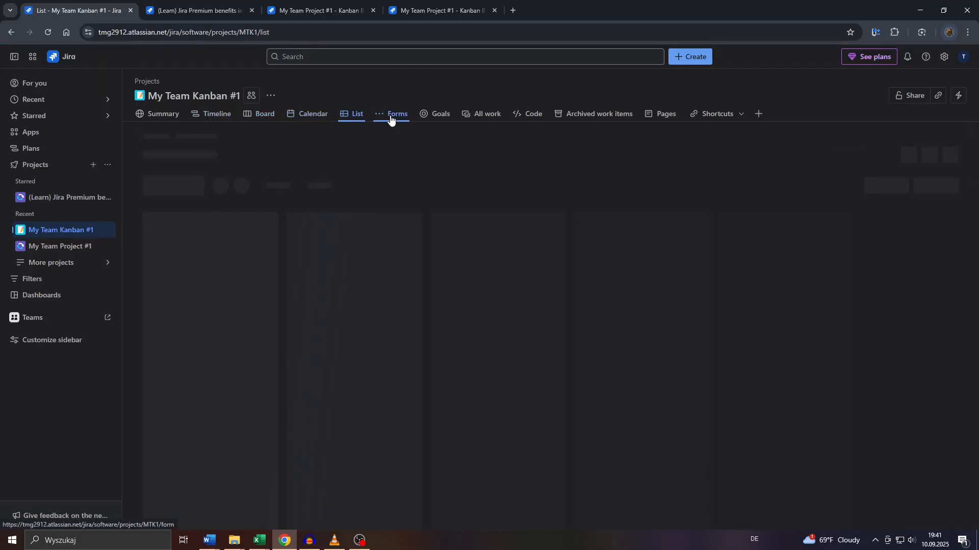
click(257, 119)
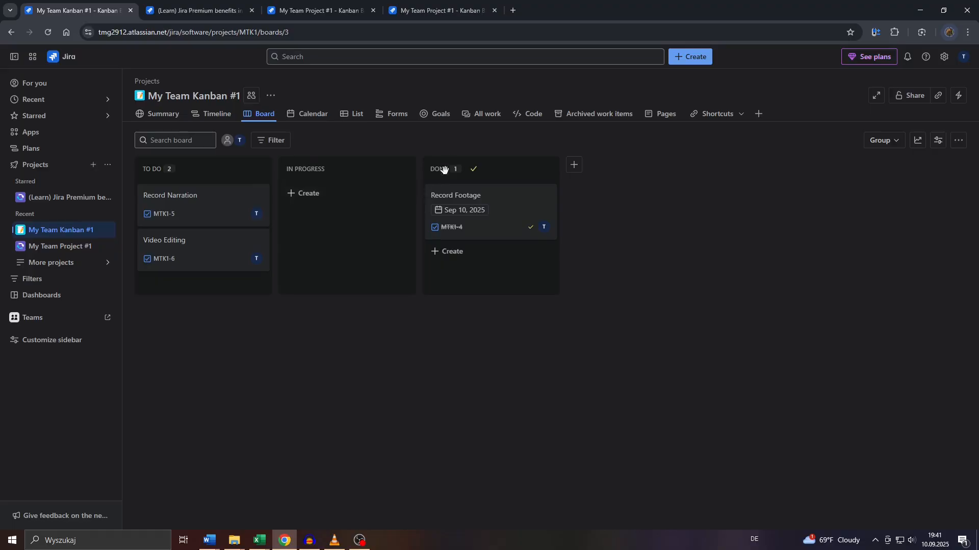
mouse_move(261, 233)
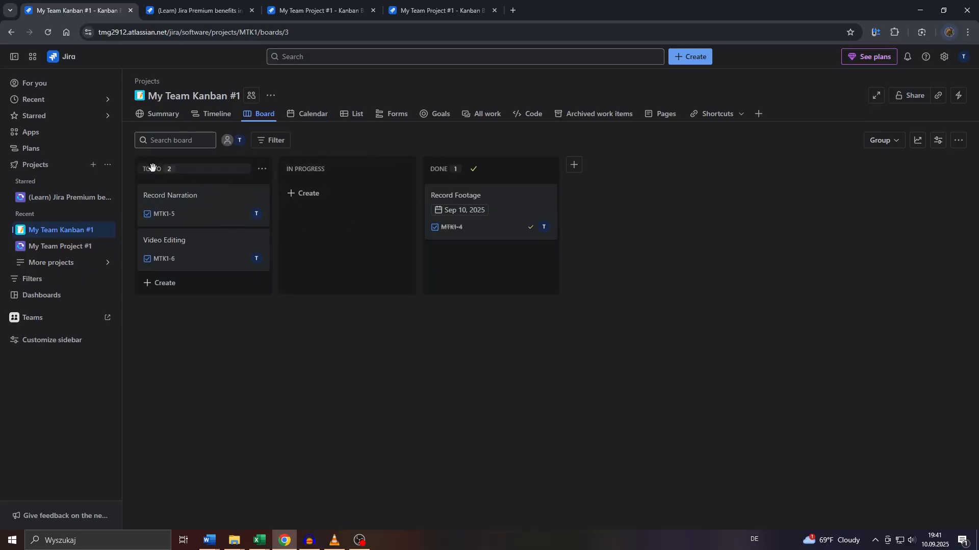
drag(154, 171, 199, 219)
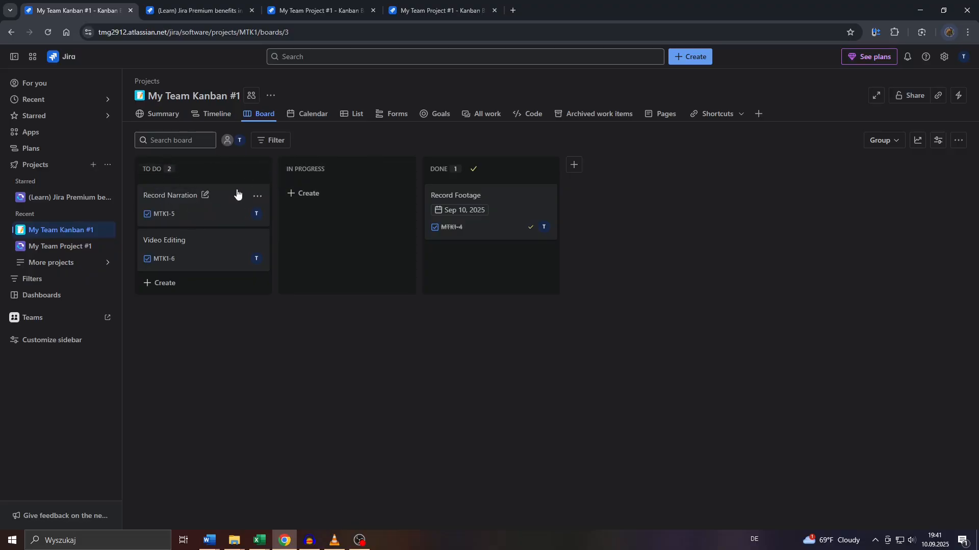
drag(161, 252, 198, 236)
Add a board column named Under Review after the Done column
click(574, 167)
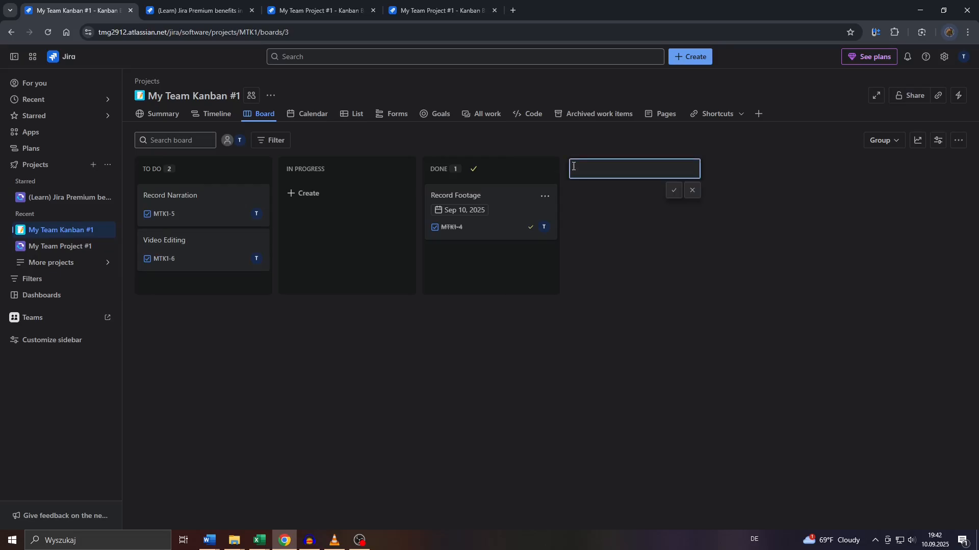
text(Under Review)
click(672, 192)
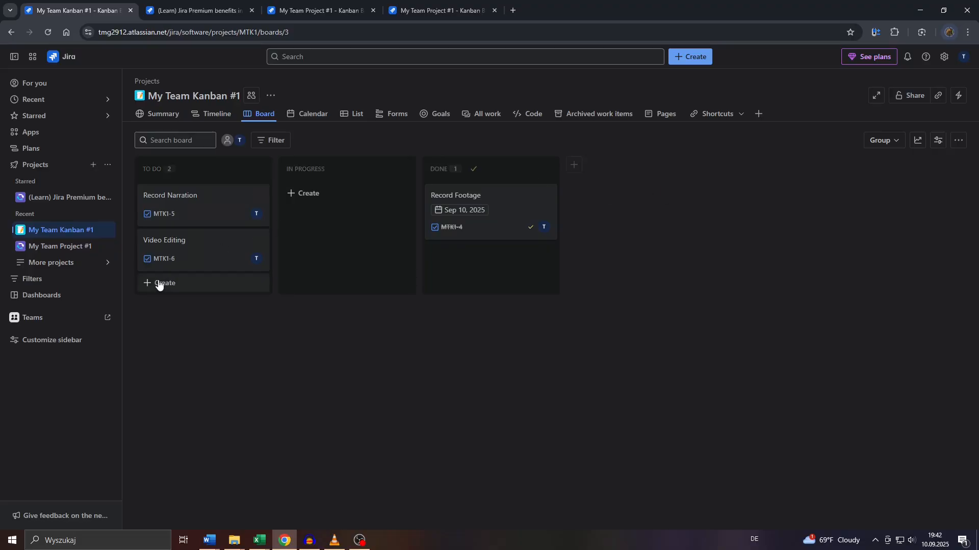
Create a task named Prepare Guest List in the To Do column
click(159, 284)
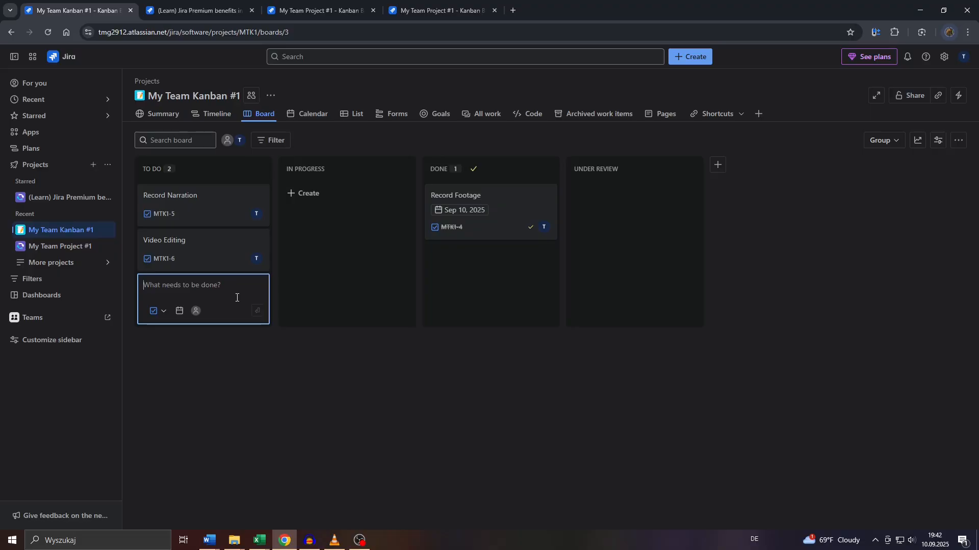
text(Prepare Guest List)
key(Return)
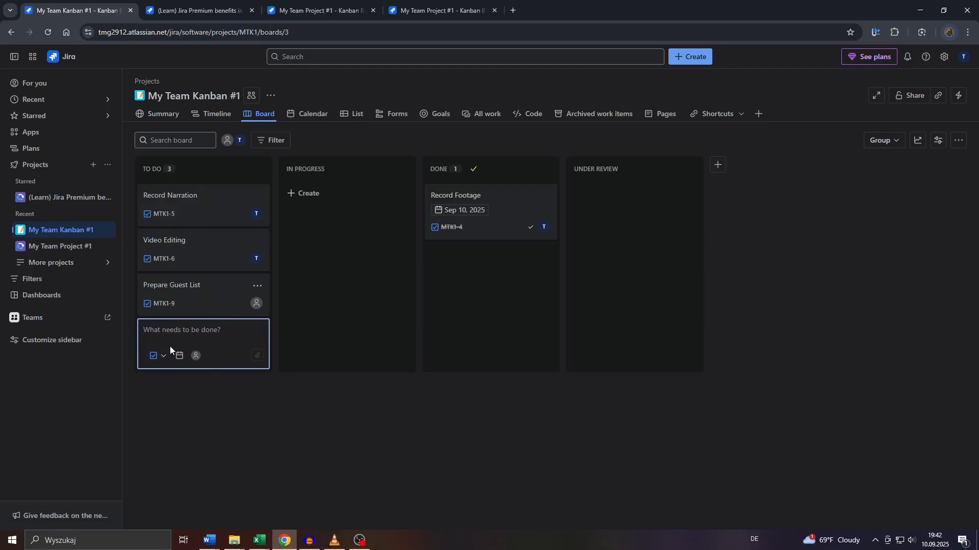
Check the work type choices for new items and create a task named Send Invitations in the To Do column
click(162, 357)
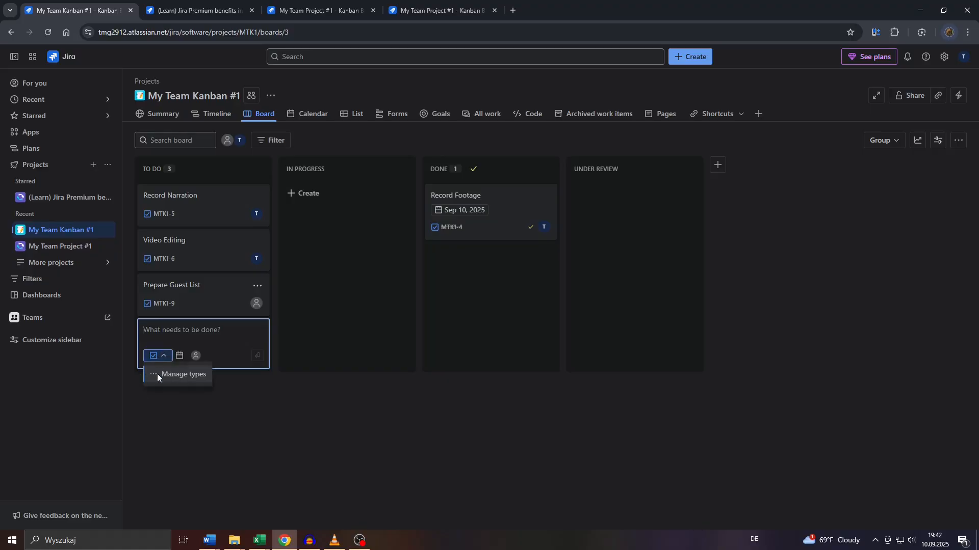
click(168, 390)
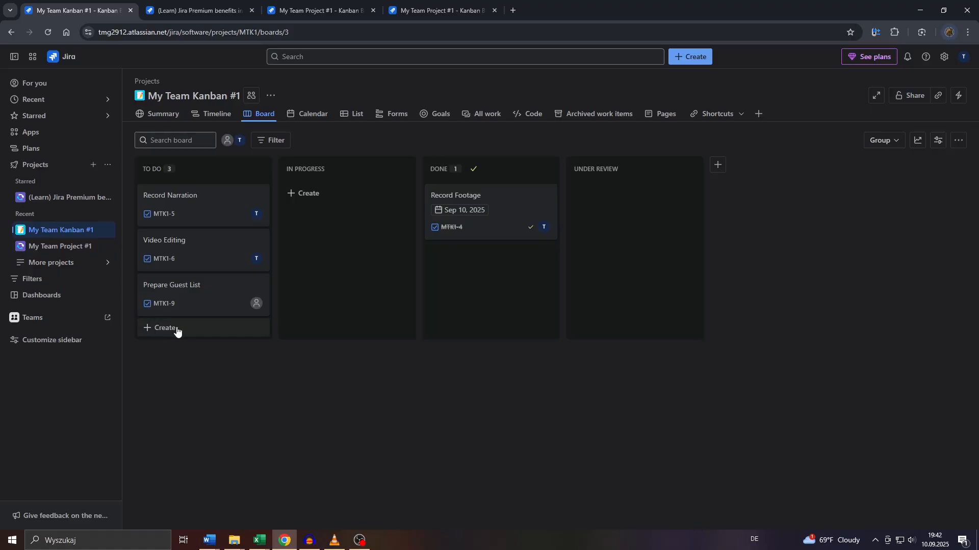
click(176, 329)
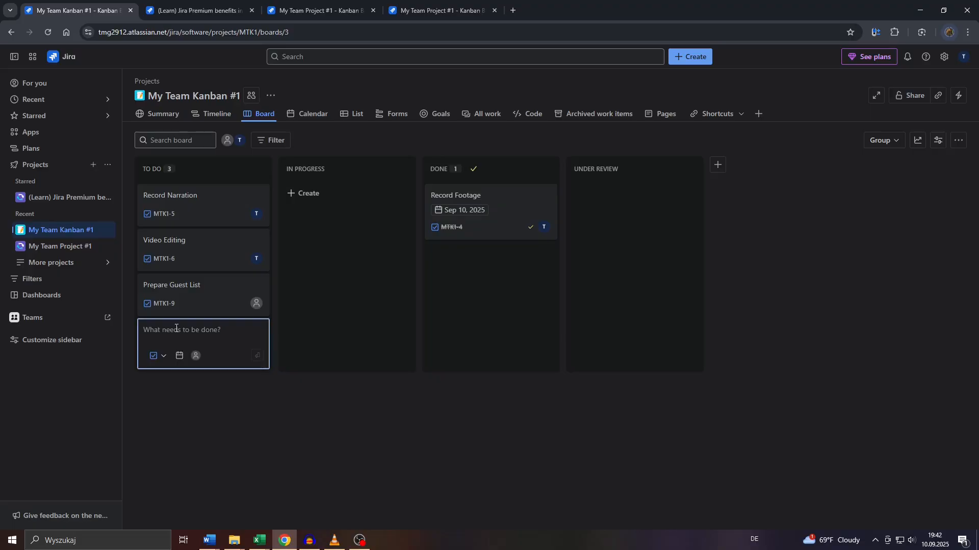
text(nd Invita)
text(tion)
text( L)
key(Return)
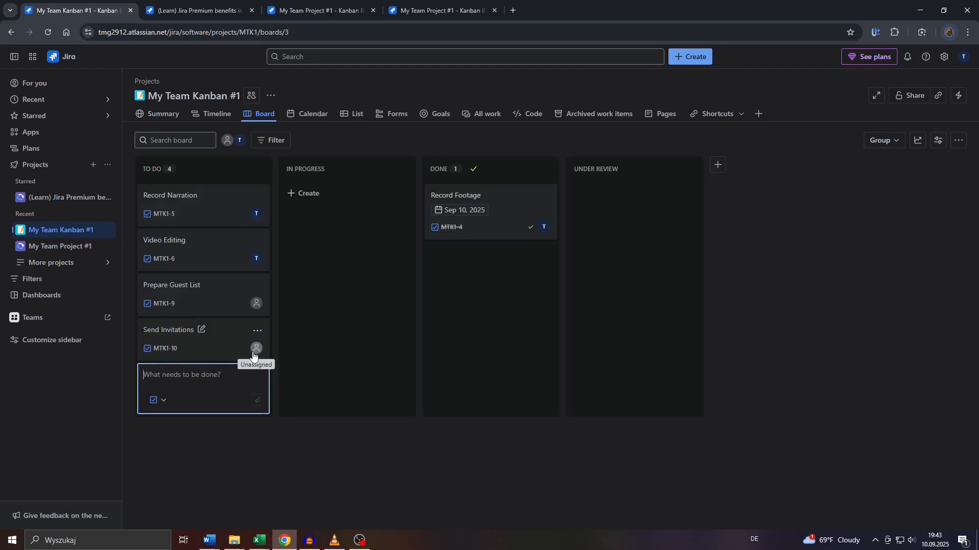
Assign the Prepare Guest List task to your own account
click(258, 309)
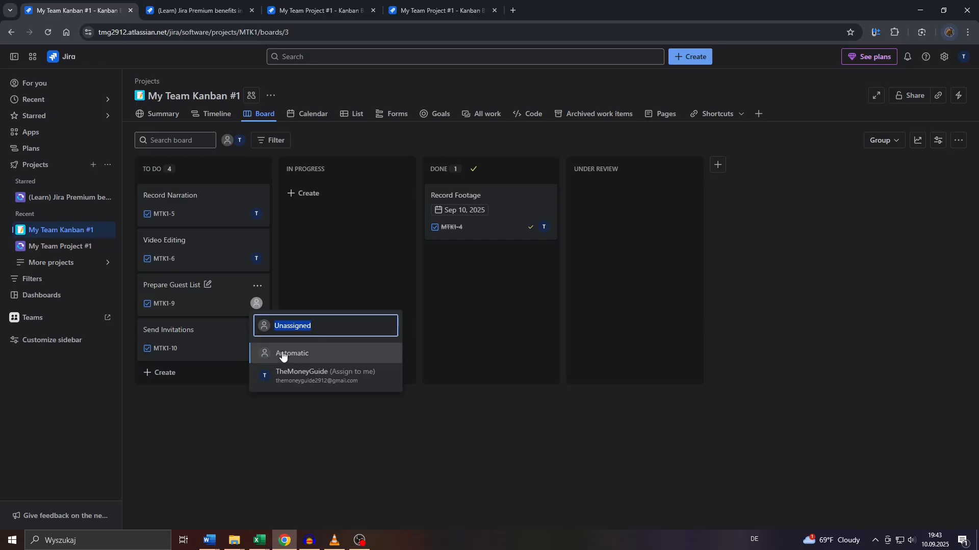
click(282, 353)
click(256, 305)
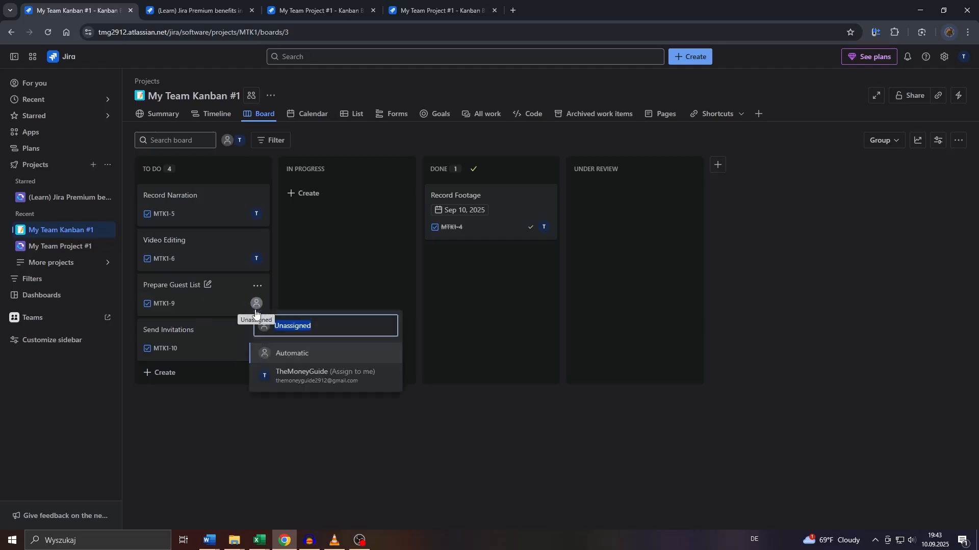
click(292, 377)
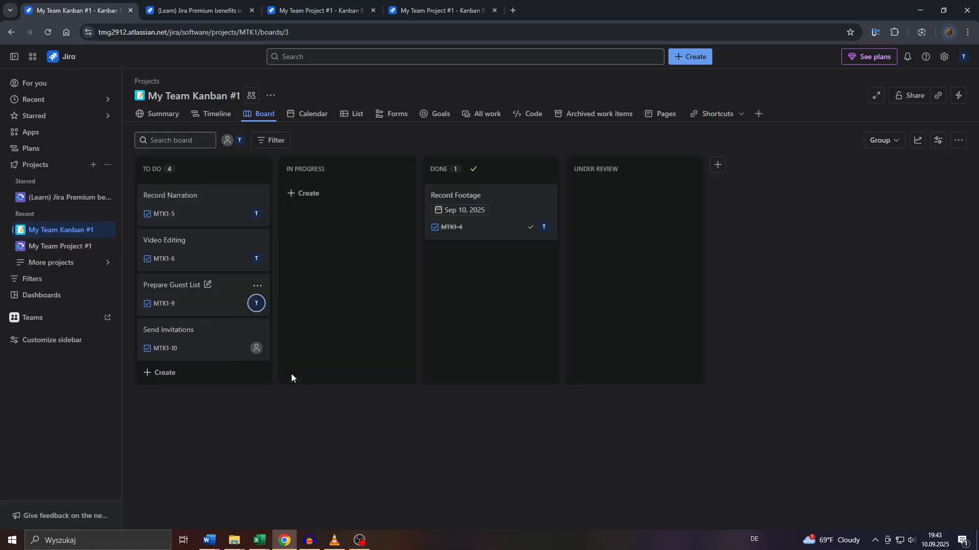
Assign the Send Invitations task to your own account
click(256, 349)
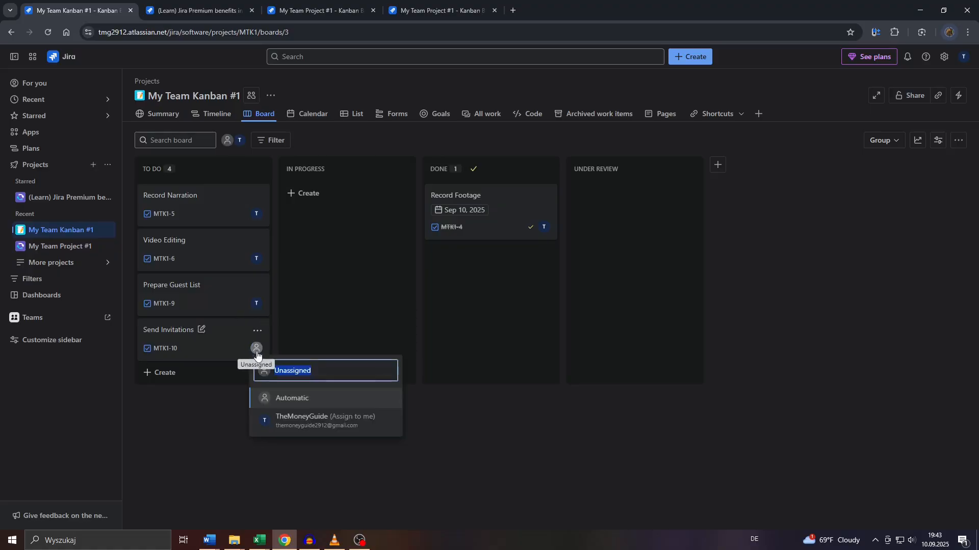
click(309, 420)
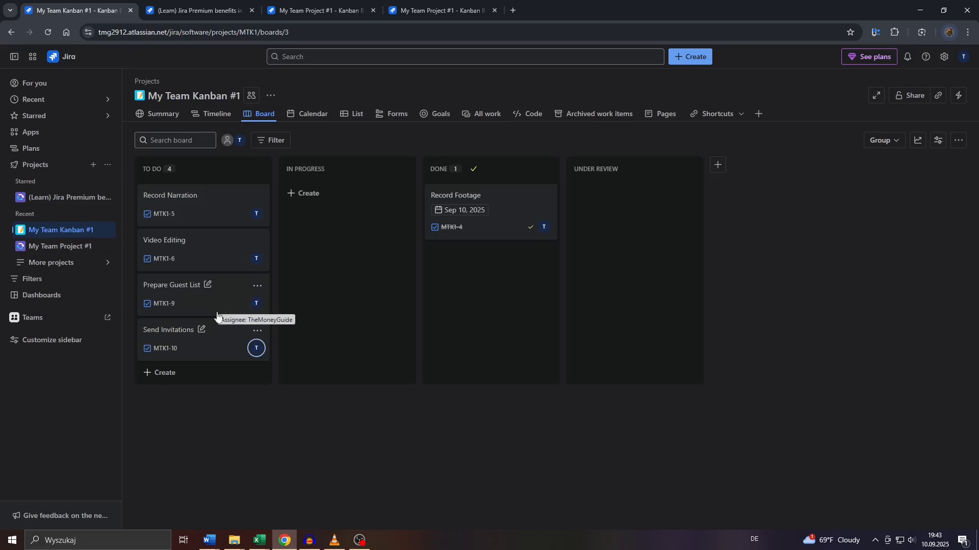
Open the Prepare Guest List task and rename it Prepare Guest List for Wedding
click(169, 293)
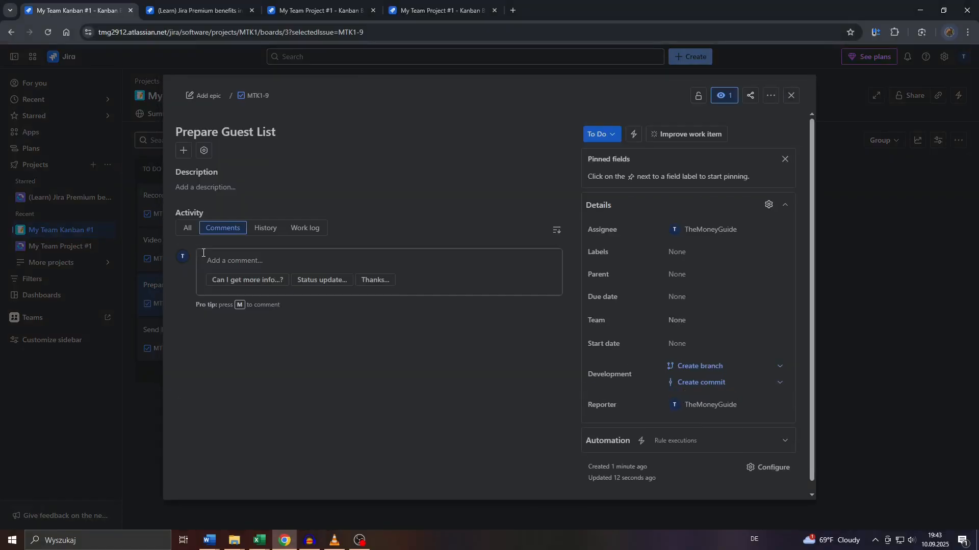
click(229, 131)
triple_click(274, 133)
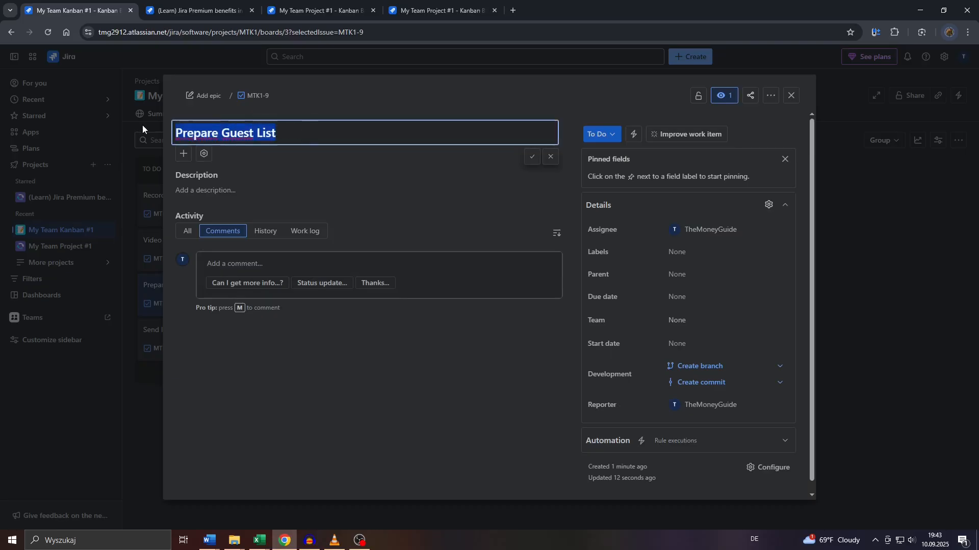
click(273, 134)
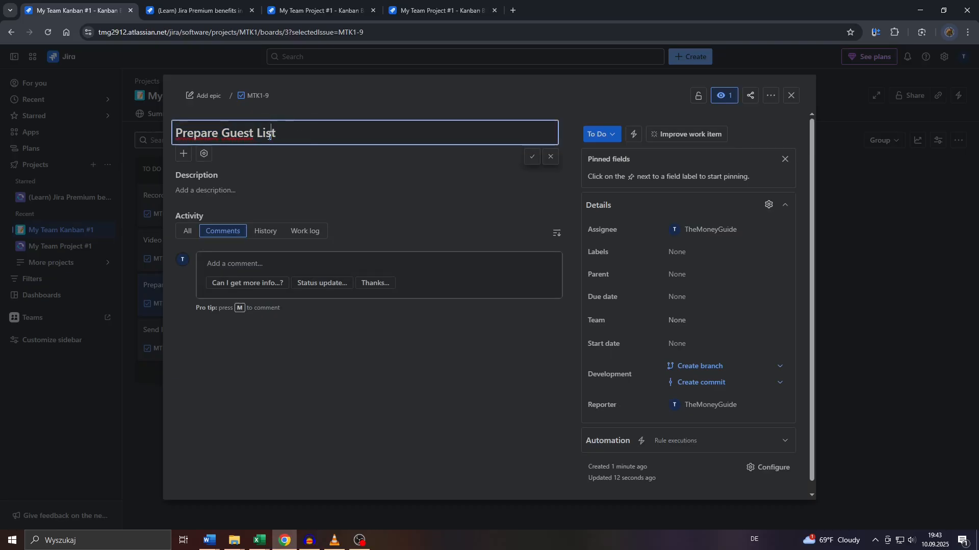
key(ctrl+a)
click(302, 134)
text(for Wedding)
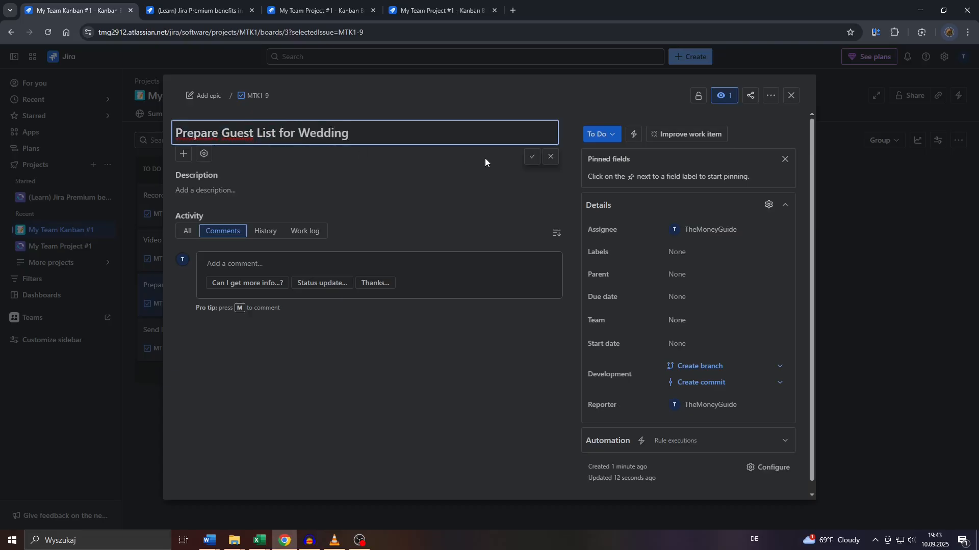
click(531, 156)
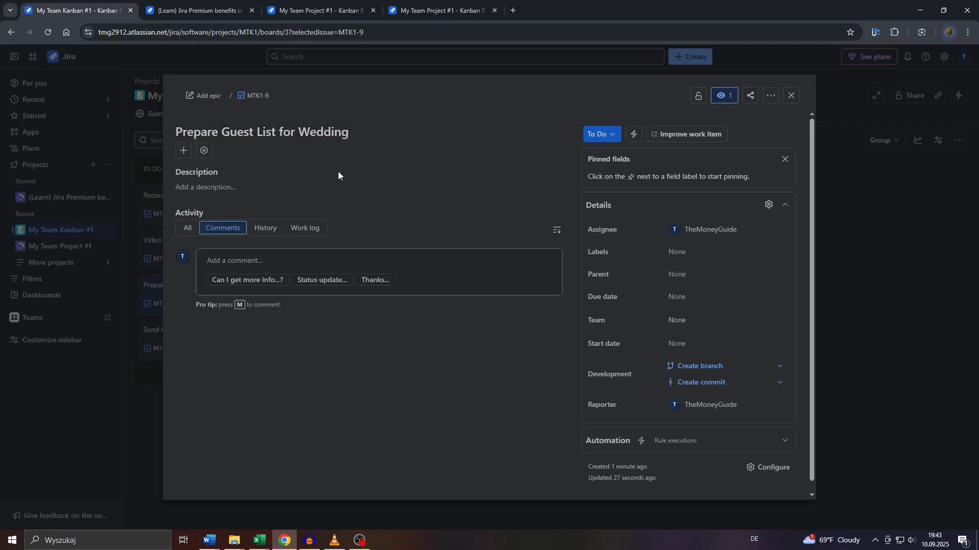
Write the task description "make a list of wedding guests" as a bulleted item ending with a mention of your own account
click(232, 191)
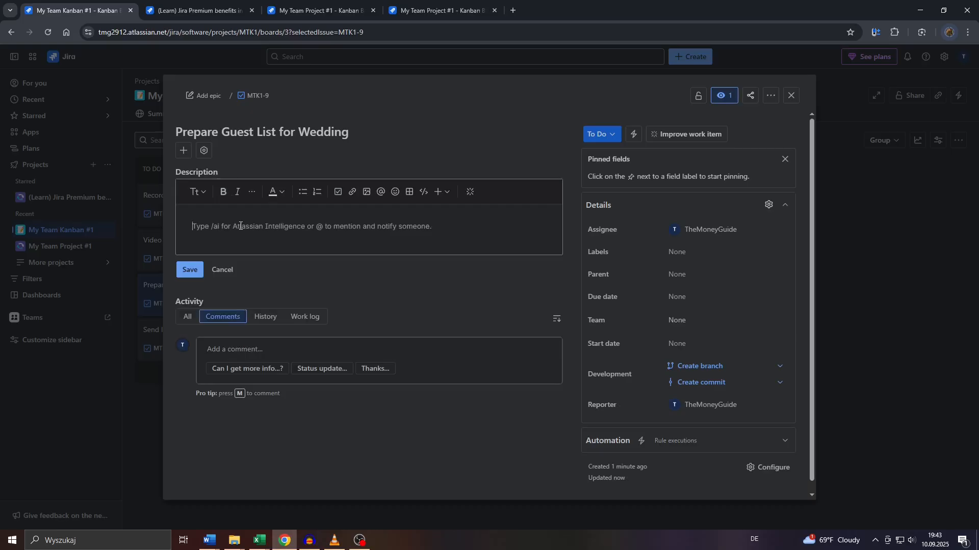
text(make a list )
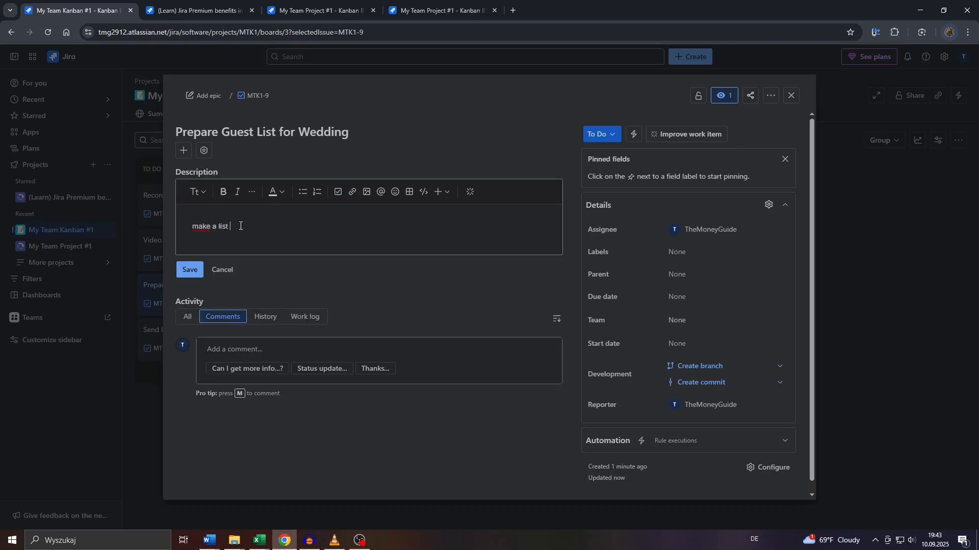
text(of wedding guests)
click(303, 192)
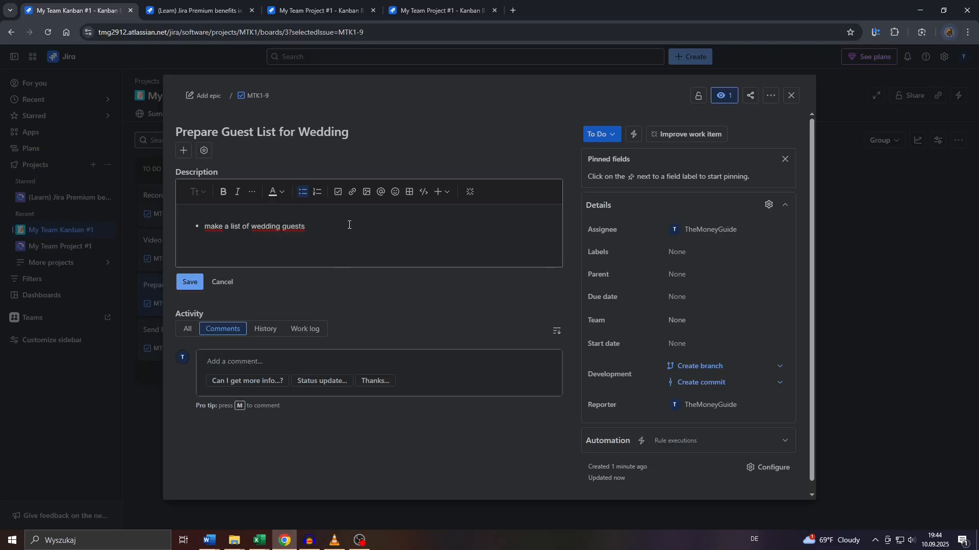
click(381, 196)
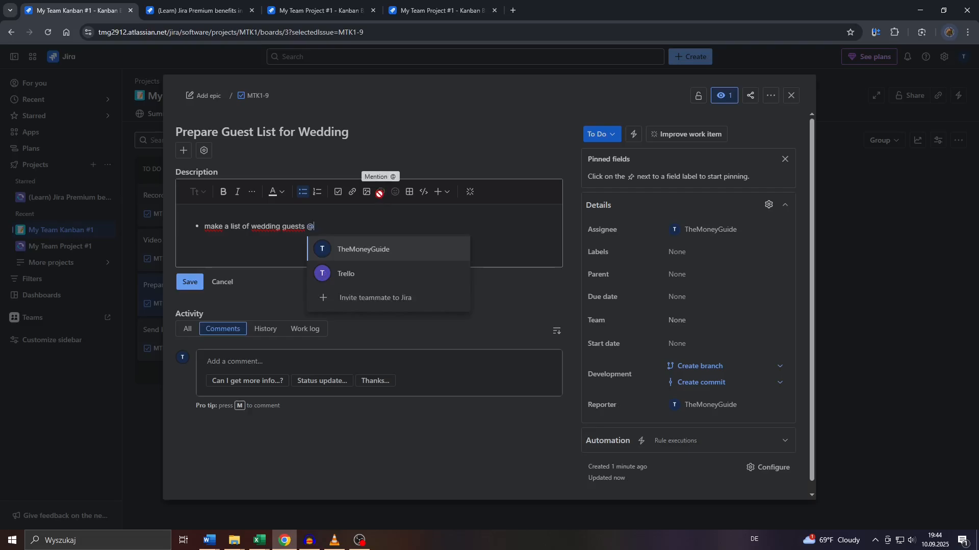
click(365, 248)
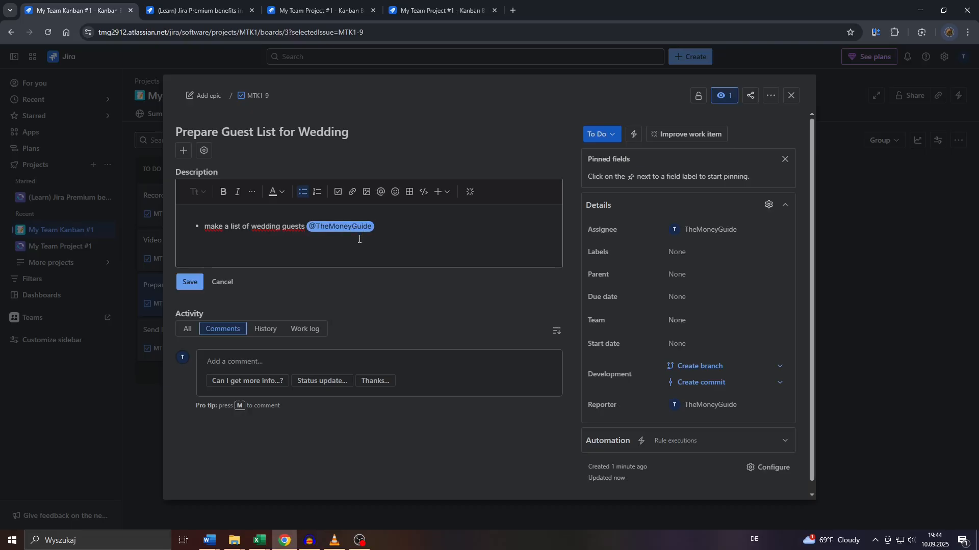
Insert an empty code block under the description's bullet and an empty quote block below it
click(395, 192)
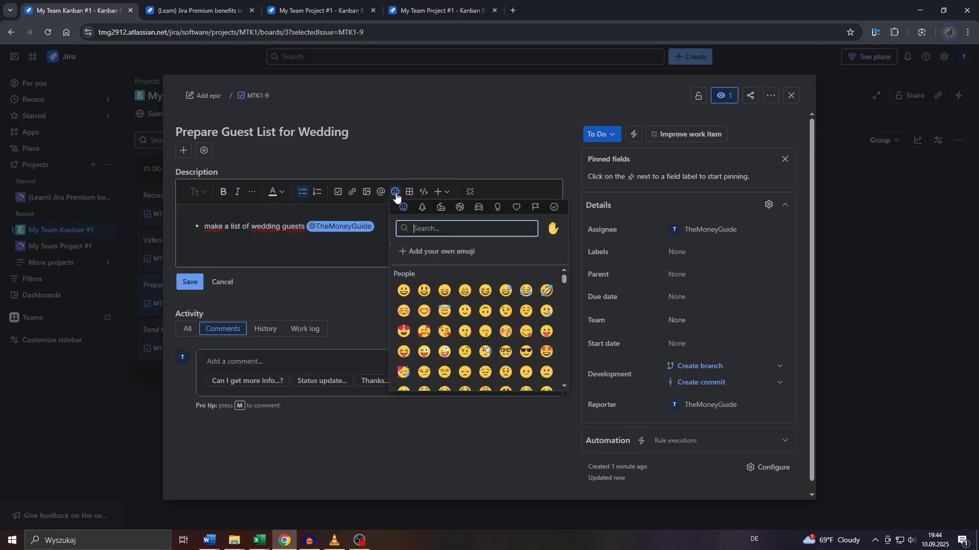
click(422, 194)
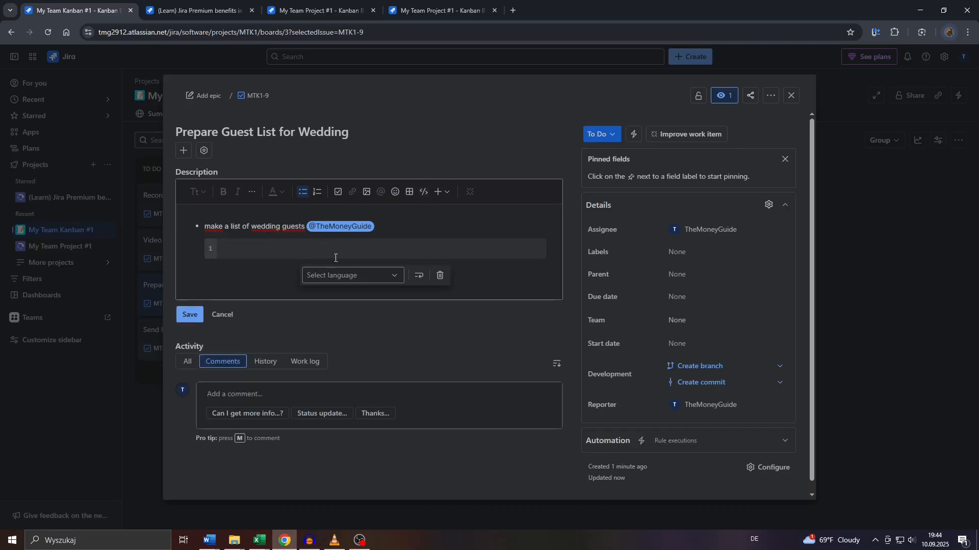
click(366, 271)
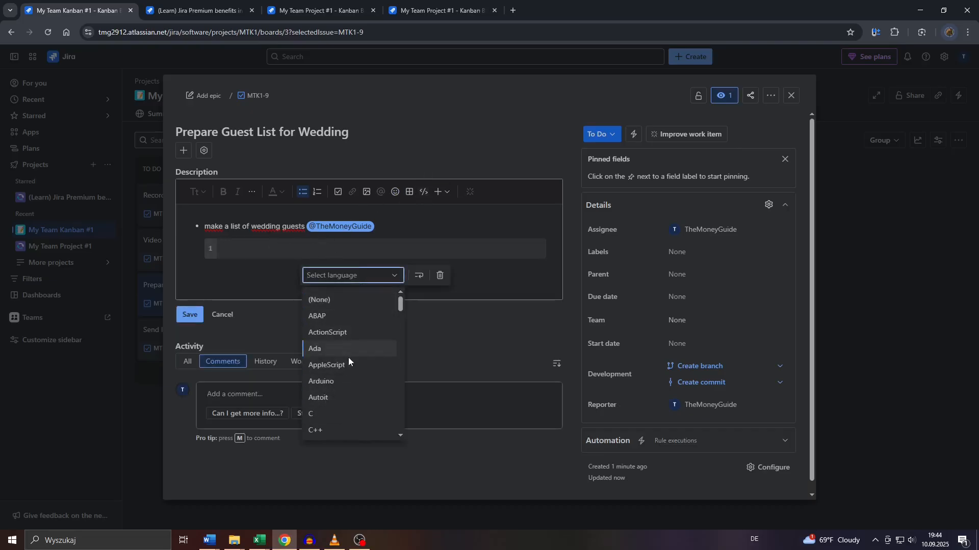
click(449, 195)
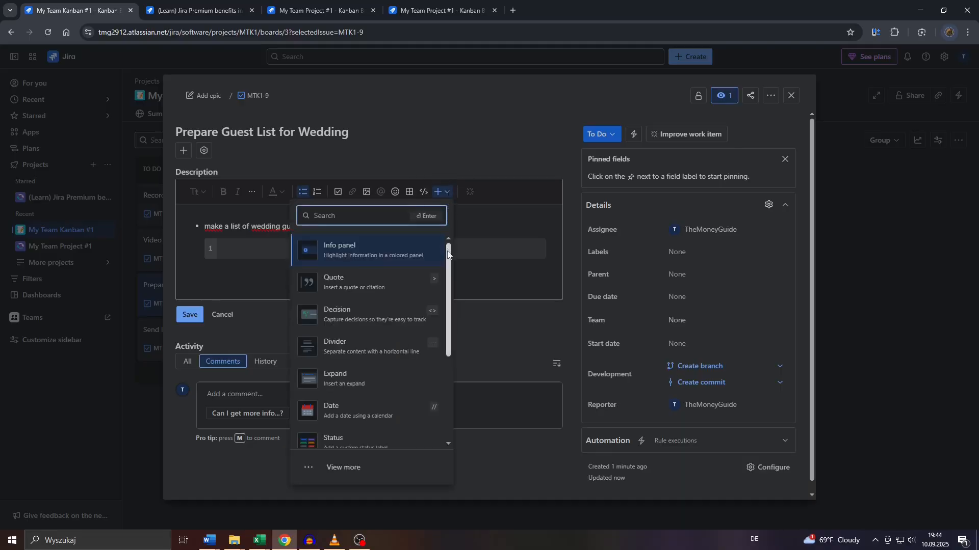
mouse_move(448, 252)
mouse_down()
mouse_move(447, 383)
mouse_move(447, 278)
mouse_move(458, 238)
mouse_up()
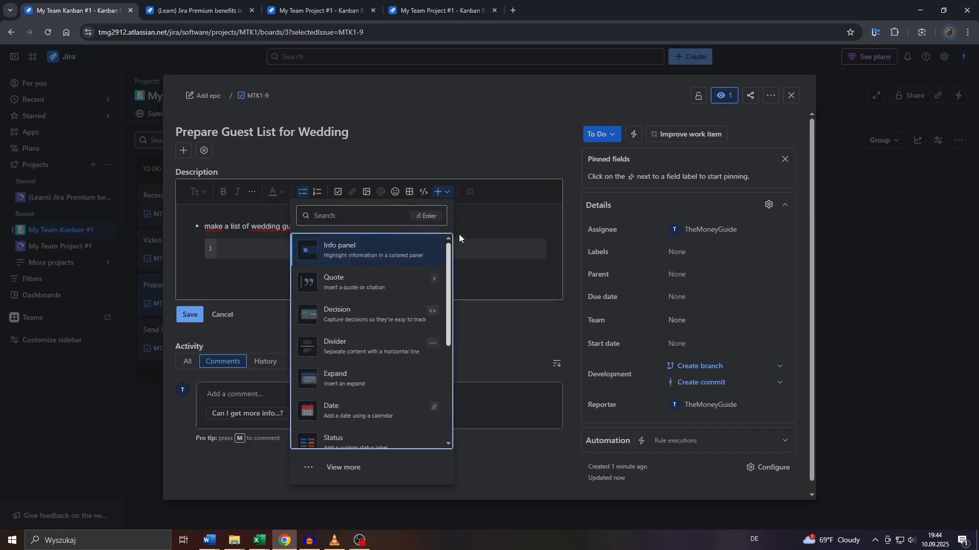
click(368, 281)
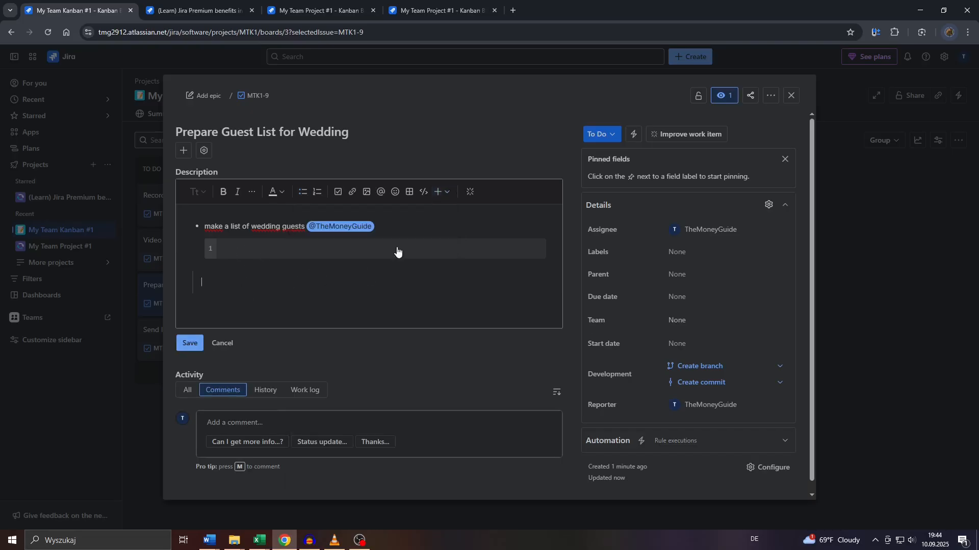
Insert a divider below the quote block and save the task description
click(439, 192)
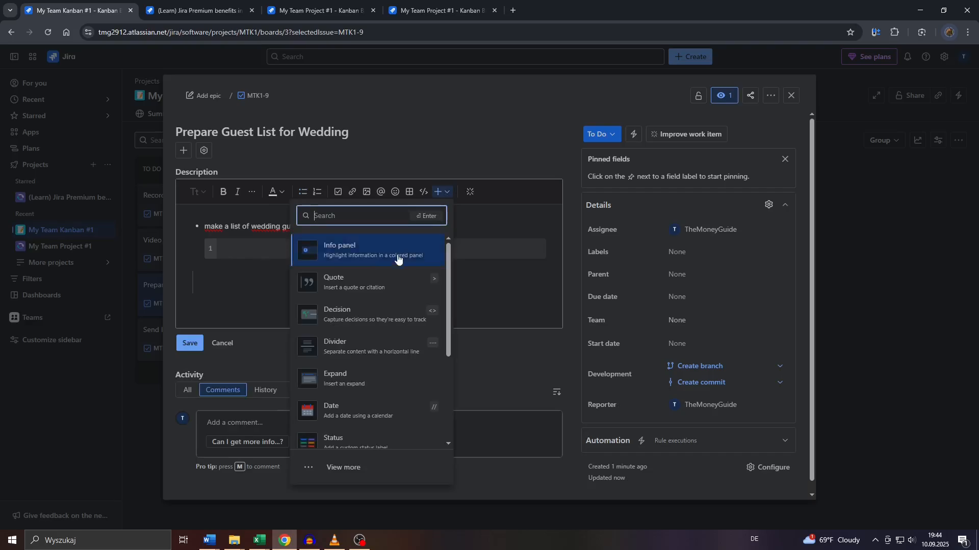
click(351, 342)
click(446, 193)
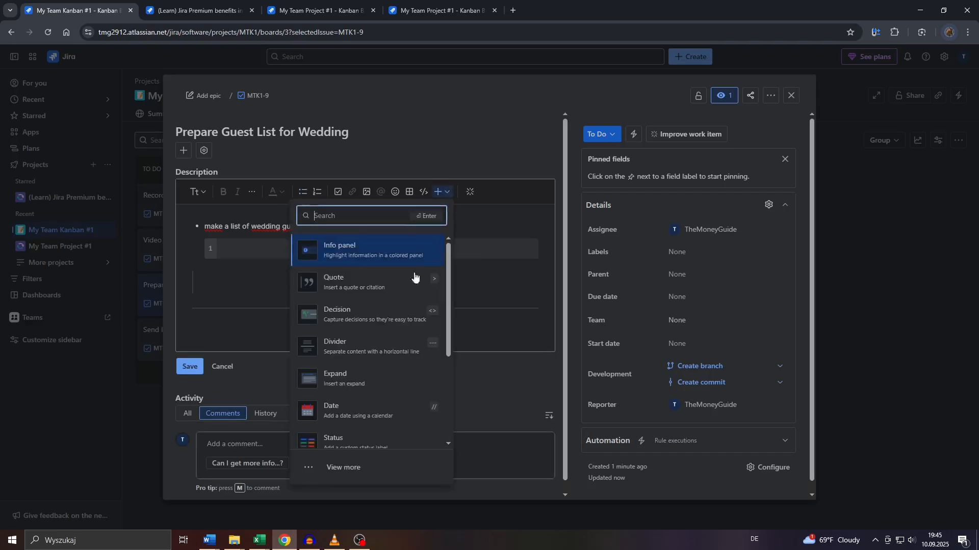
scroll(361, 345, down, 3)
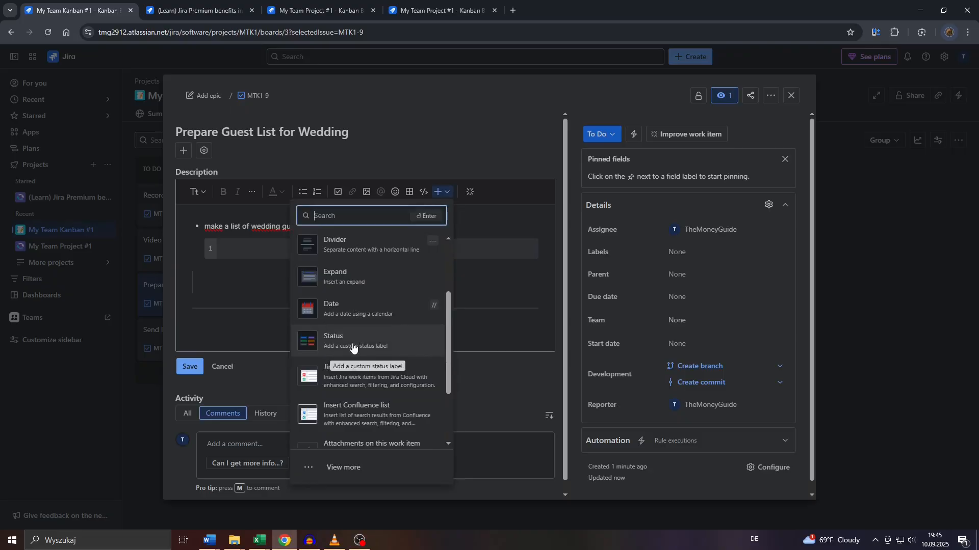
click(499, 275)
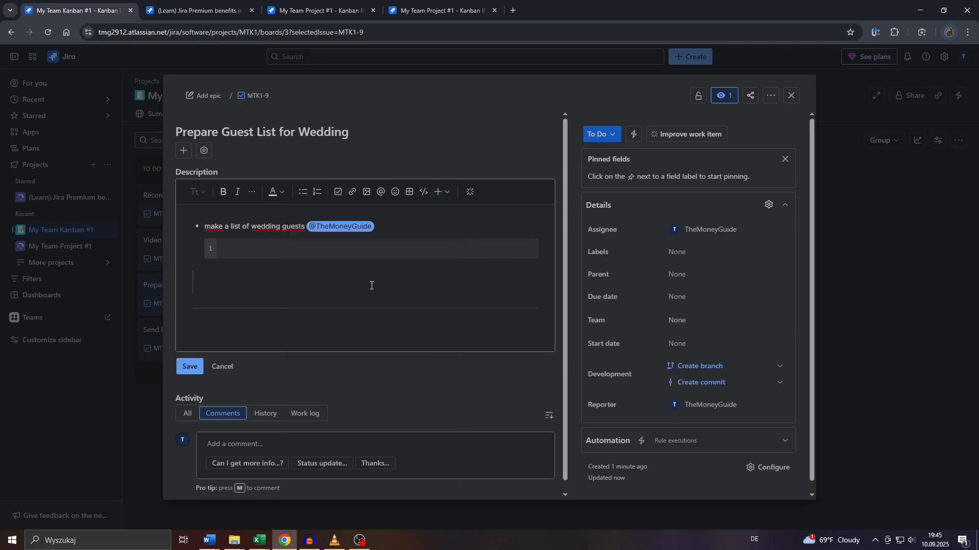
click(192, 367)
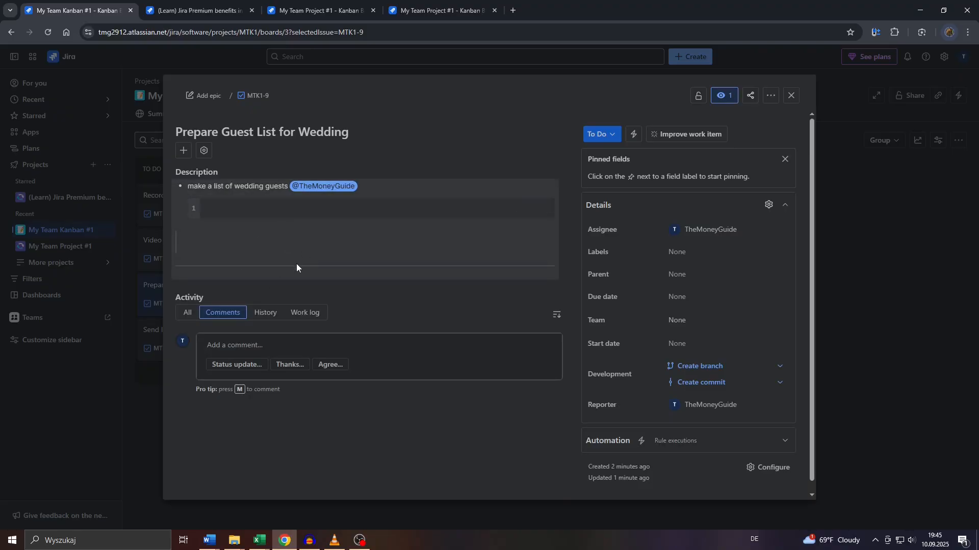
Review the task's activity history, examining the changes to its description, summary, assignee and status
click(187, 314)
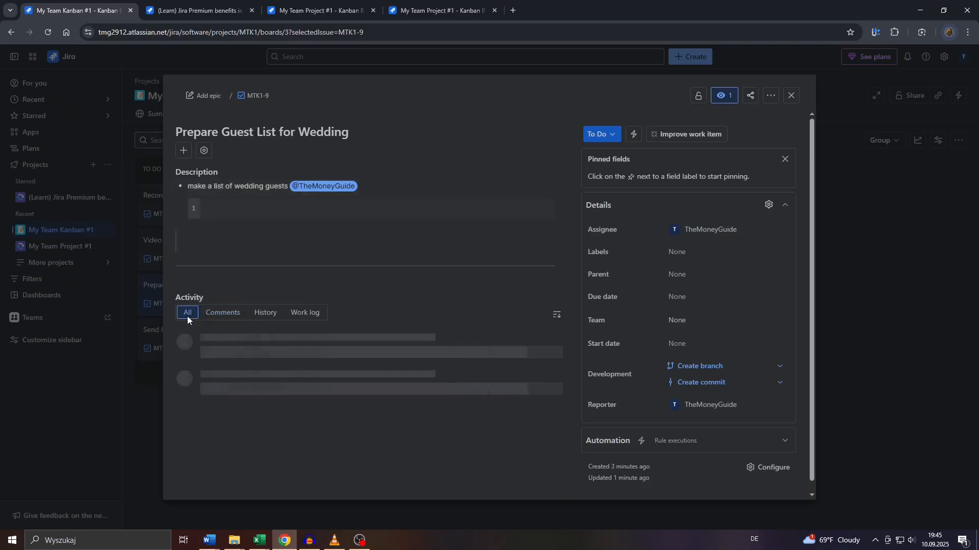
click(255, 313)
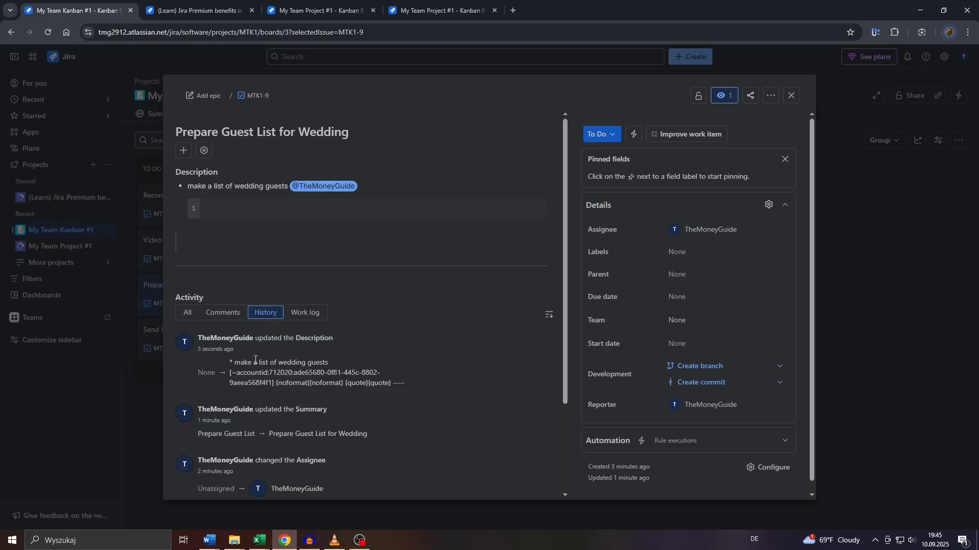
scroll(256, 360, down, 2)
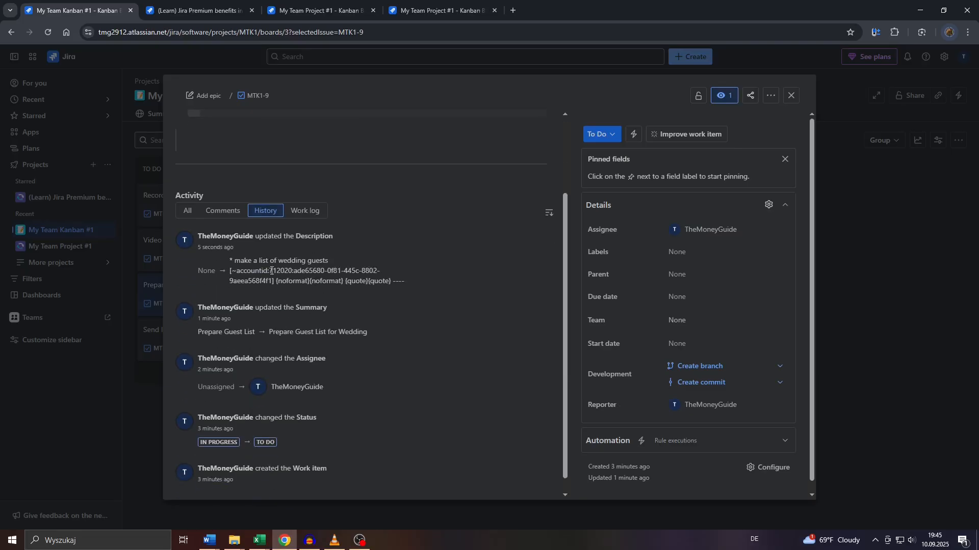
scroll(258, 347, down, 1)
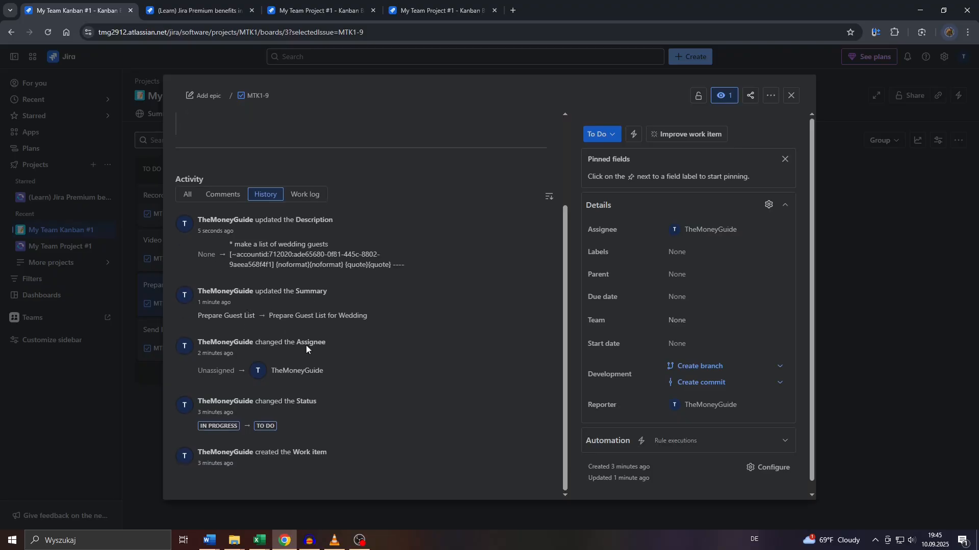
scroll(291, 283, up, 2)
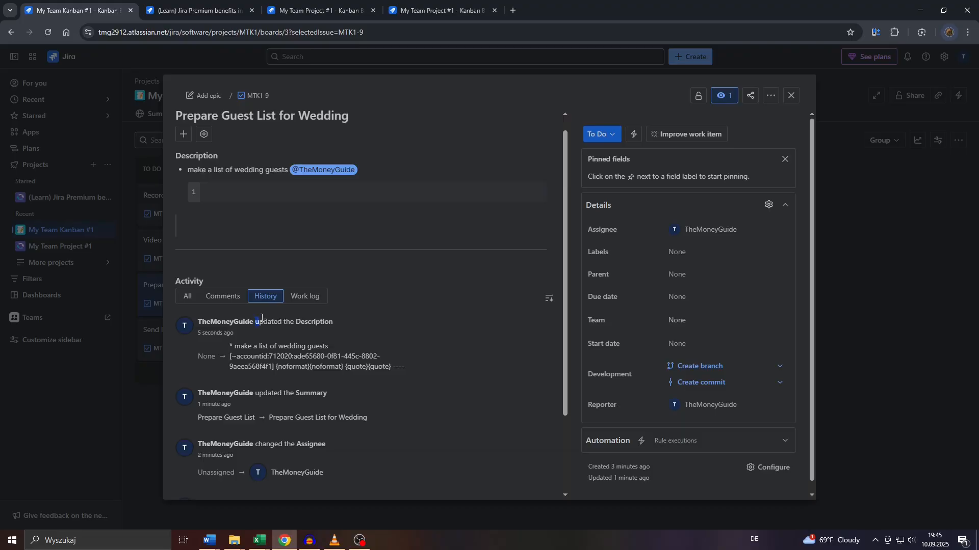
drag(255, 321, 331, 329)
click(320, 323)
scroll(278, 355, down, 1)
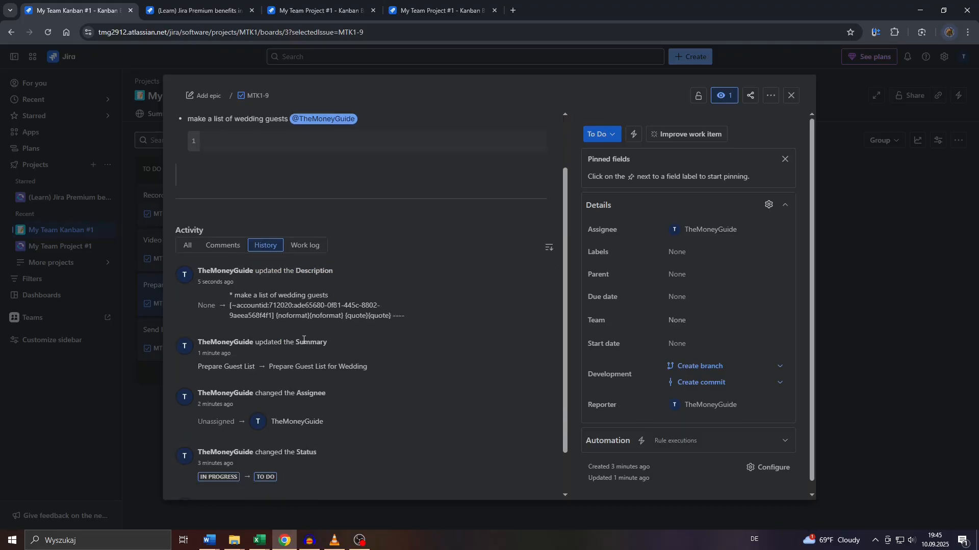
scroll(260, 430, up, 1)
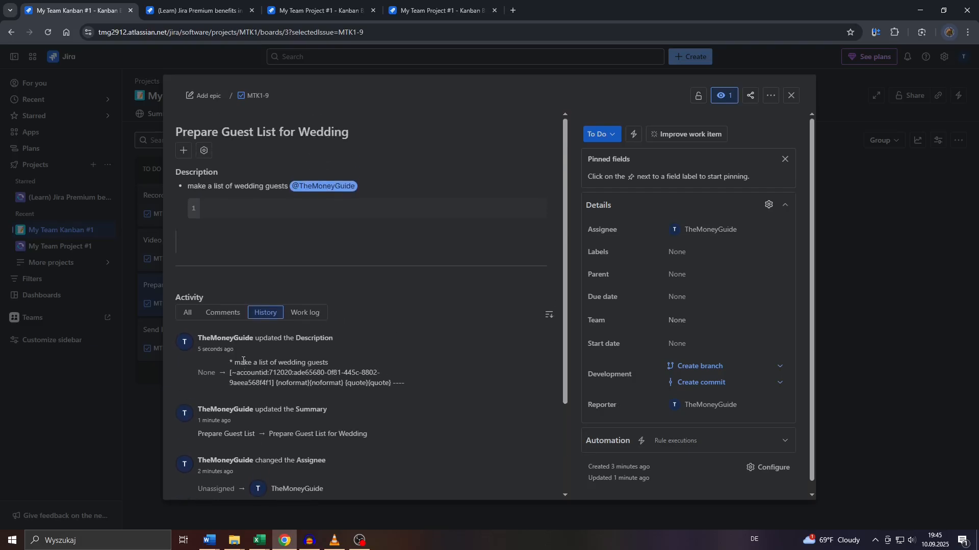
scroll(244, 361, down, 2)
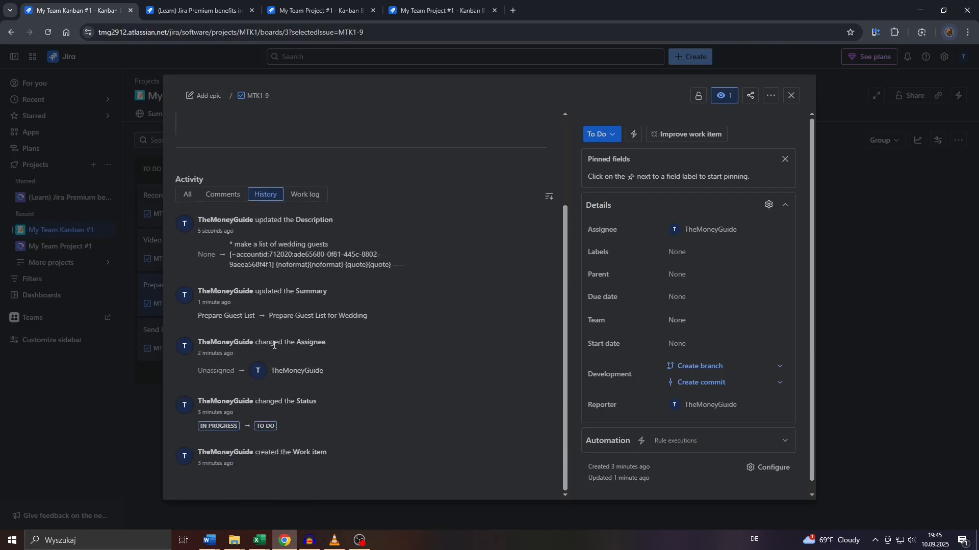
scroll(273, 346, up, 2)
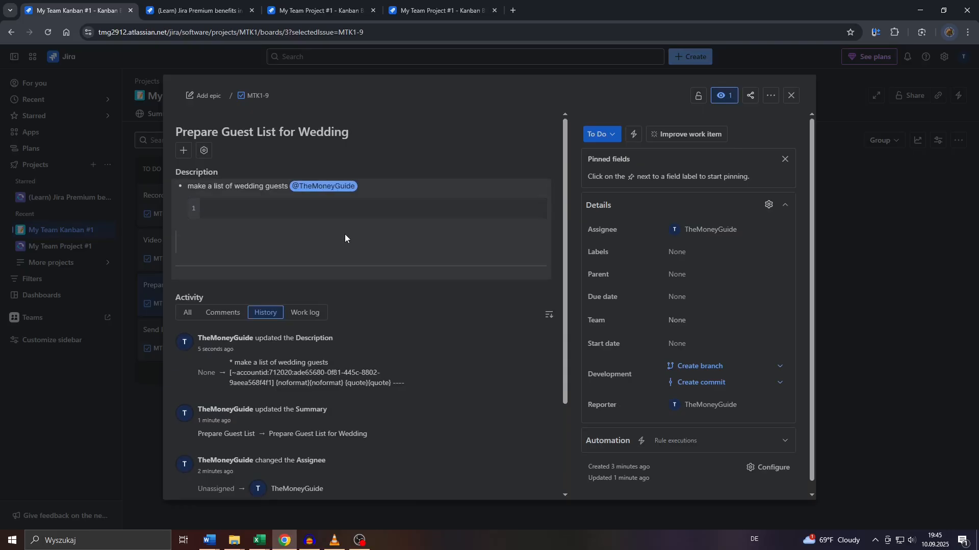
Add Jira Spreadsheets as a watcher of the Prepare Guest List for Wedding task
click(721, 97)
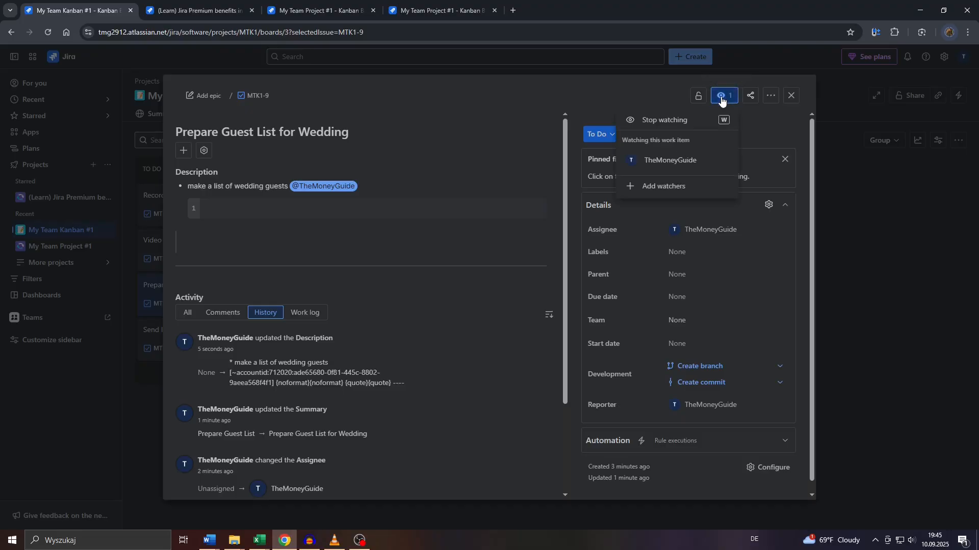
click(642, 185)
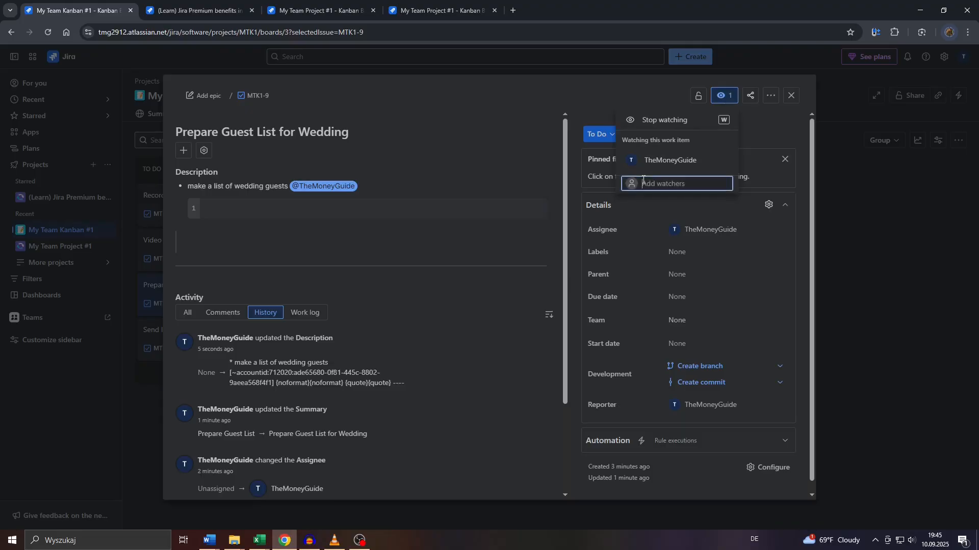
text(j)
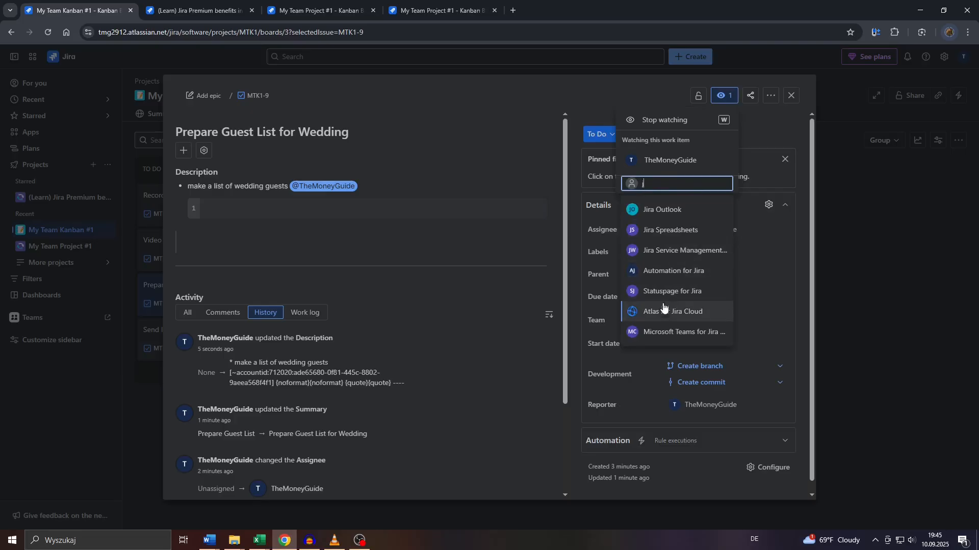
click(674, 232)
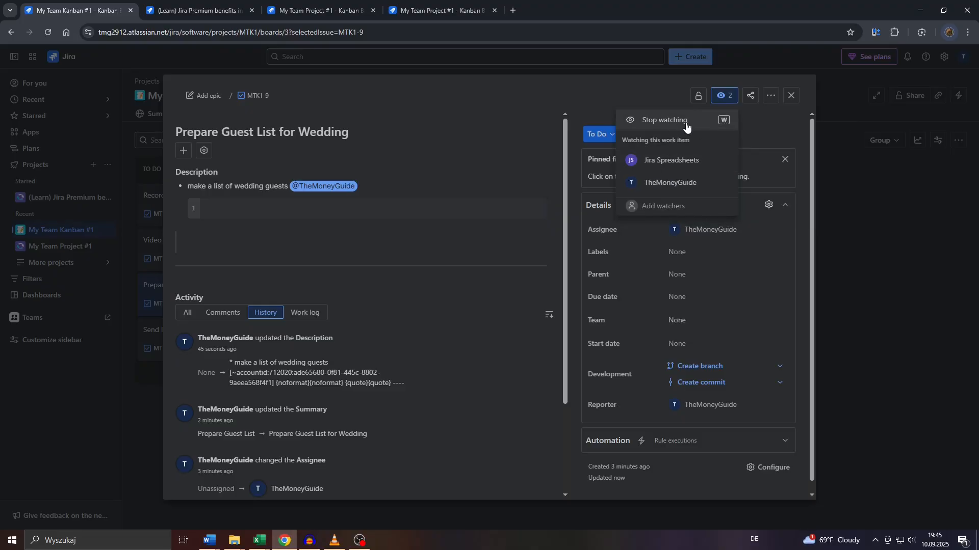
Remove Jira Spreadsheets from the task's watchers and close the watcher list
mouse_move(644, 161)
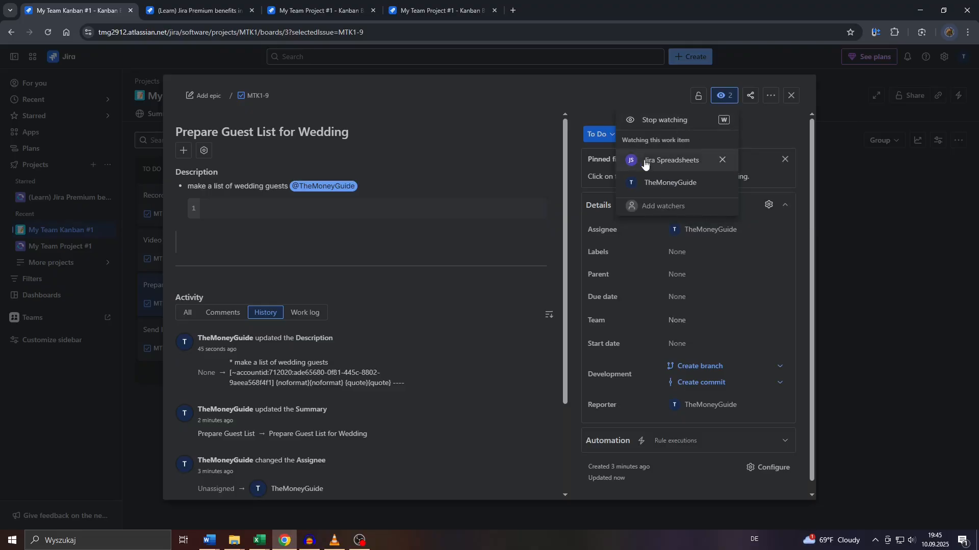
click(723, 161)
click(584, 119)
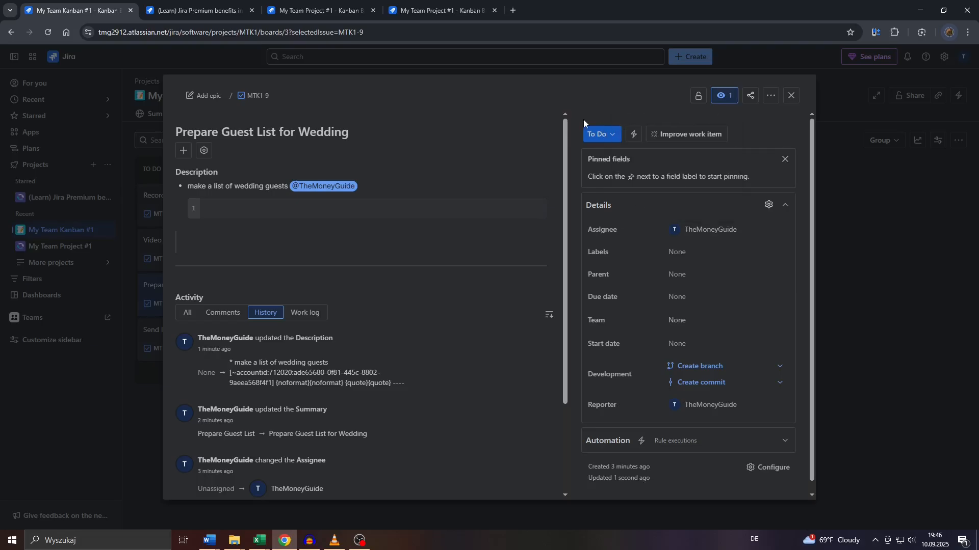
Check the task's status options, close it, and place its card below Send Invitations in the To Do column
click(615, 138)
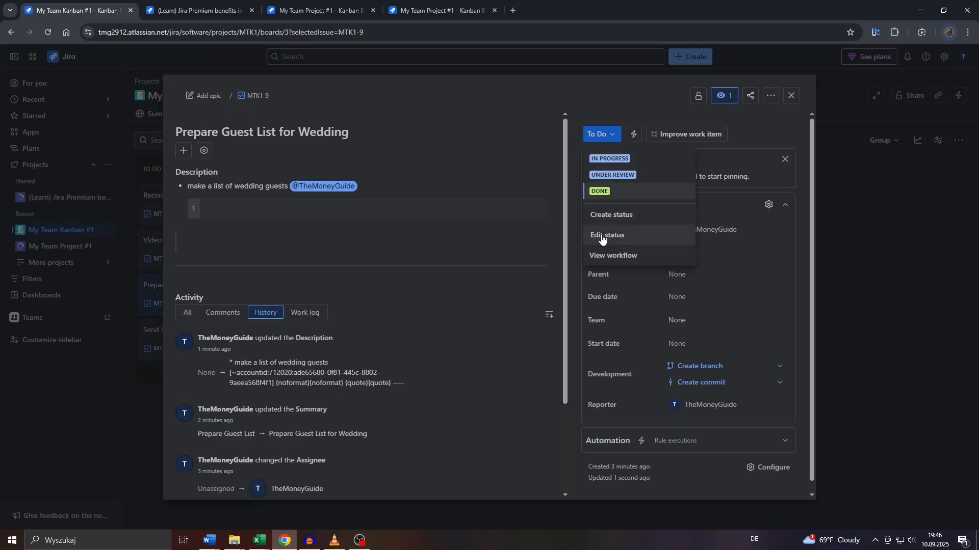
click(788, 98)
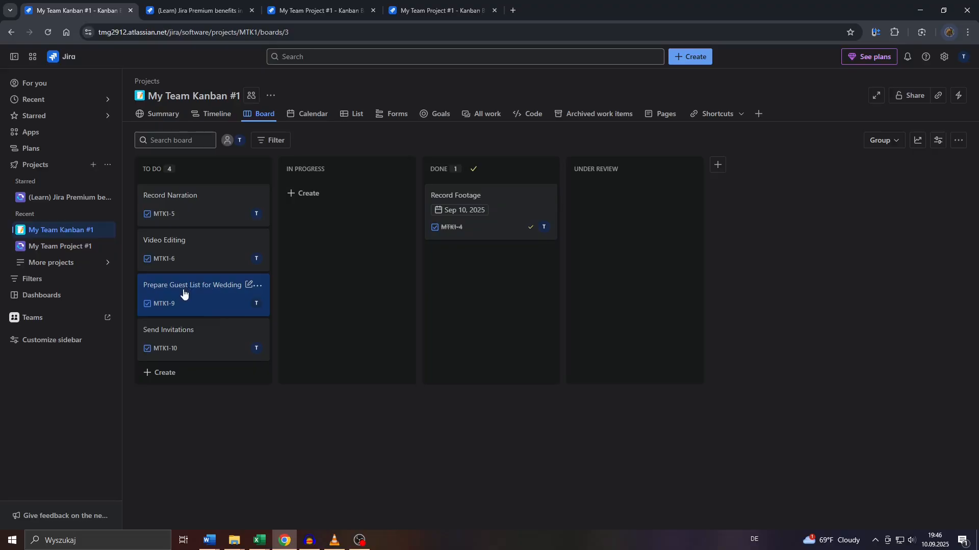
drag(184, 293, 203, 307)
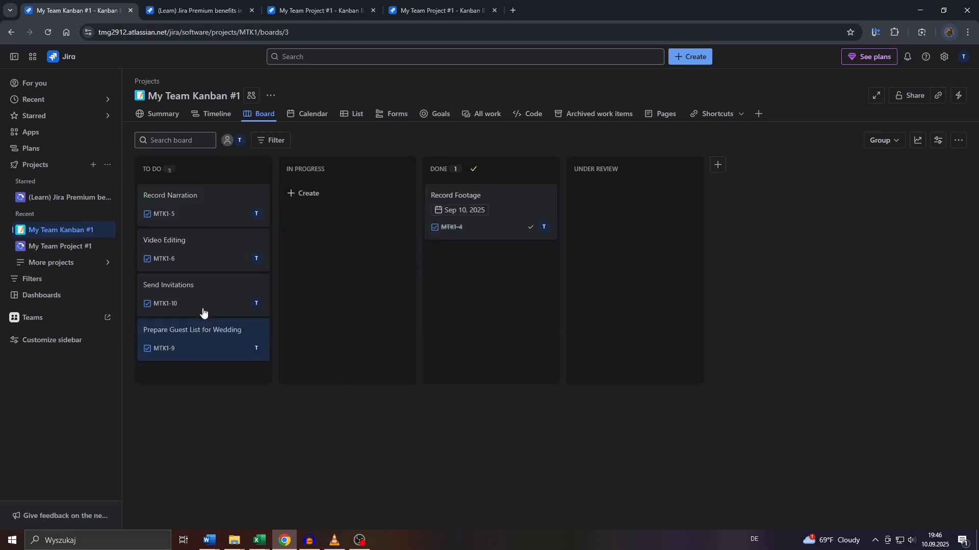
Examine the guest list task's available statuses and its assignee's profile details, and return to the board
click(196, 328)
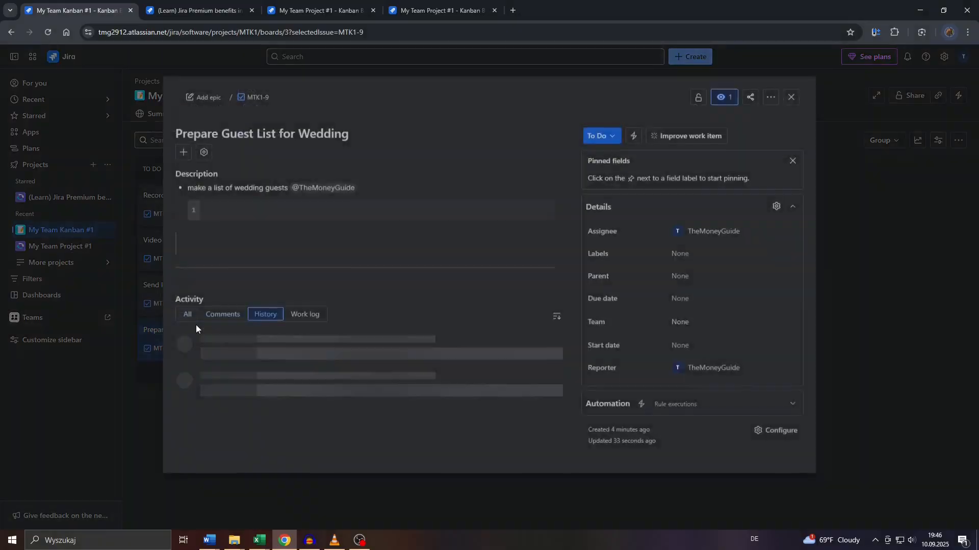
click(601, 134)
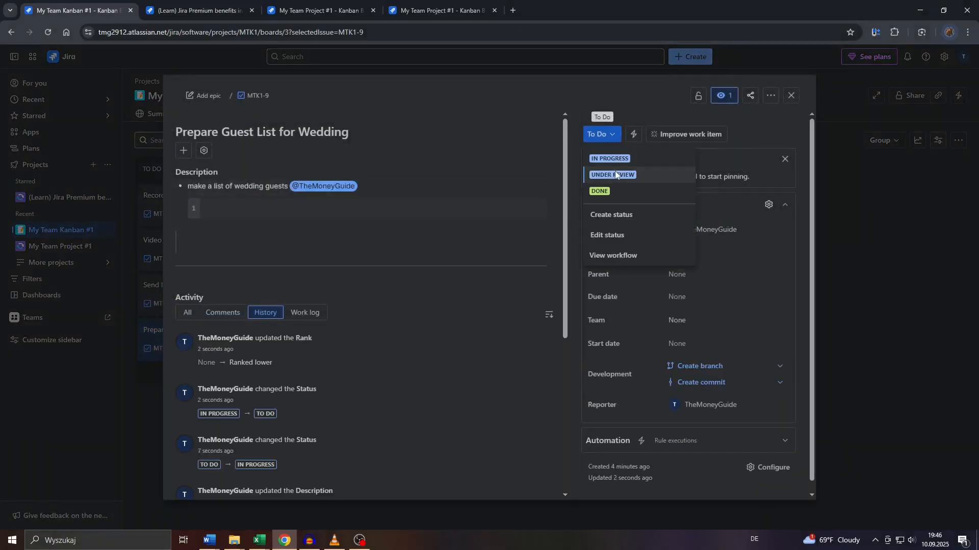
click(607, 115)
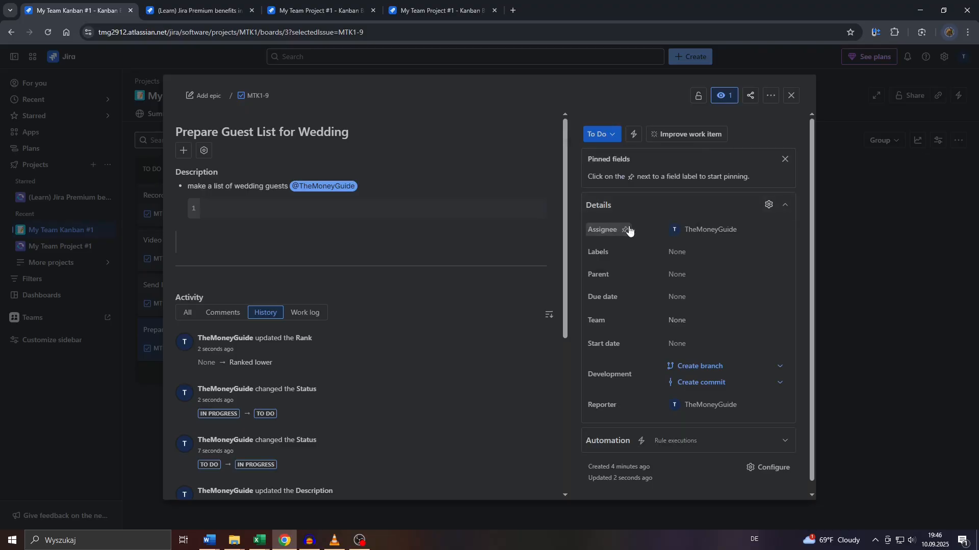
mouse_move(696, 227)
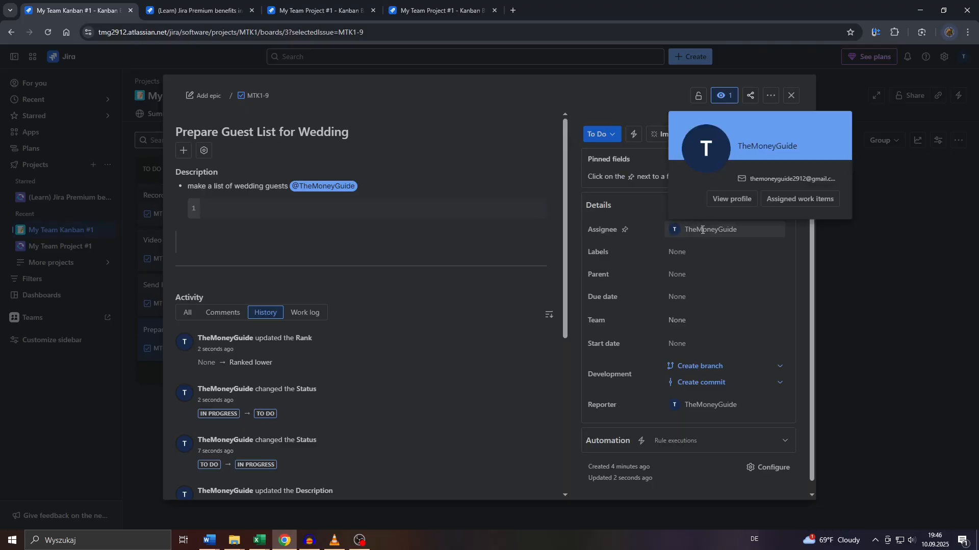
click(791, 95)
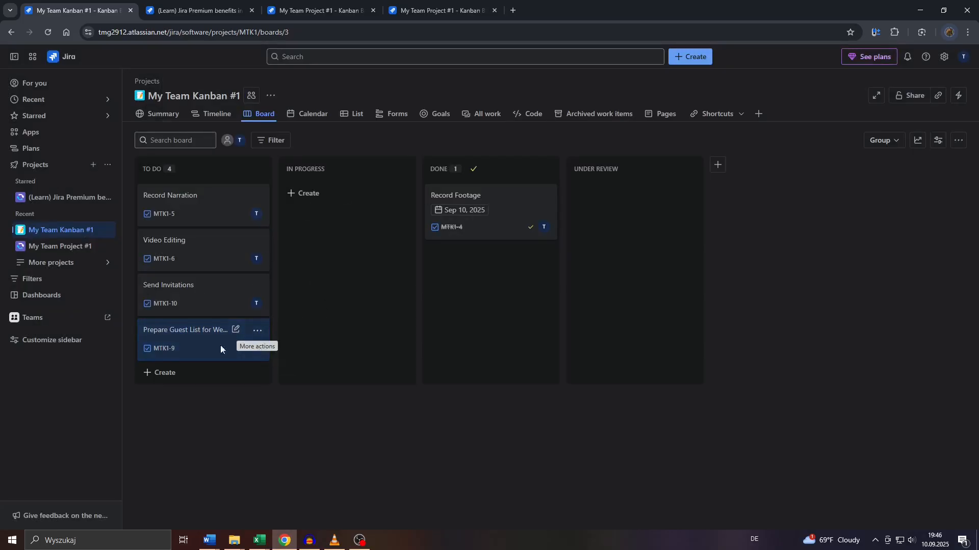
Open the guest list task again and look through its assignee and parent choices without changing them
click(204, 353)
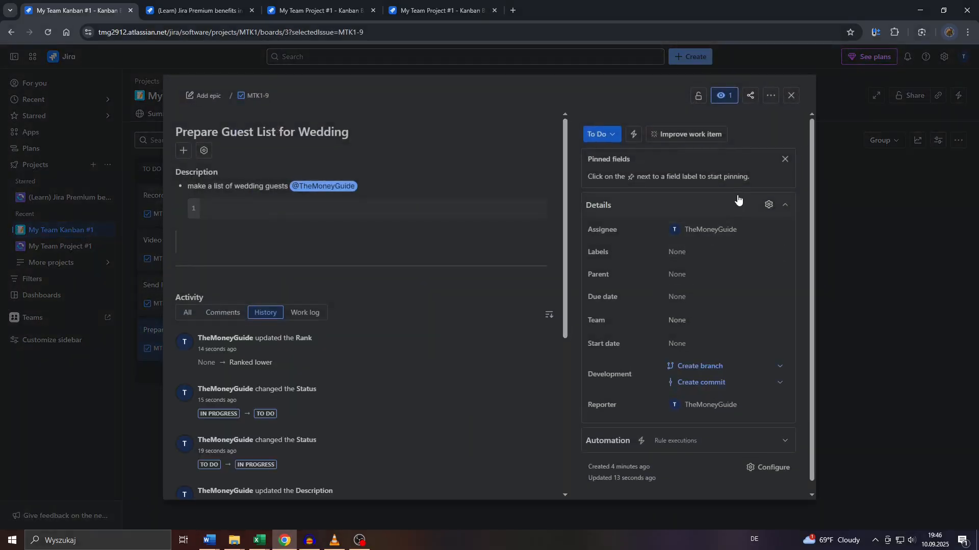
click(728, 230)
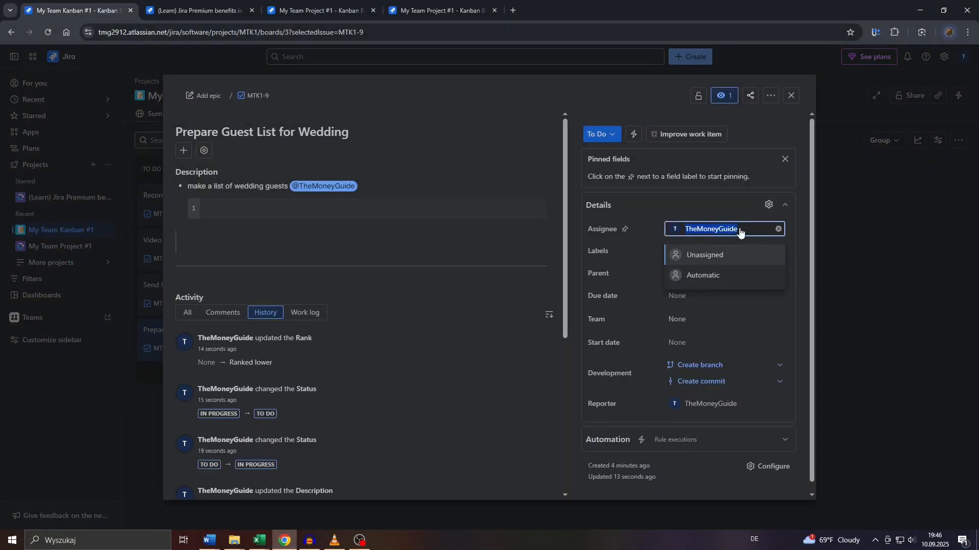
click(721, 205)
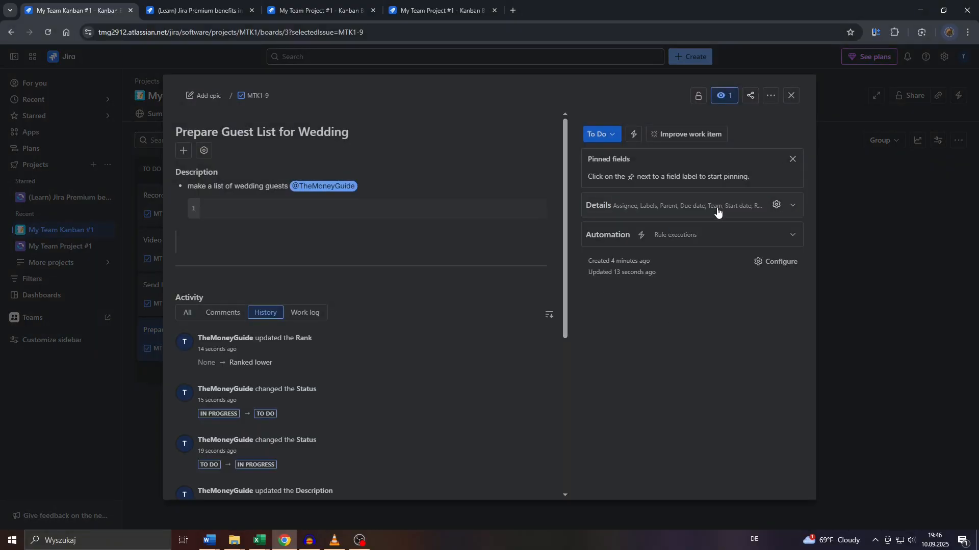
click(784, 214)
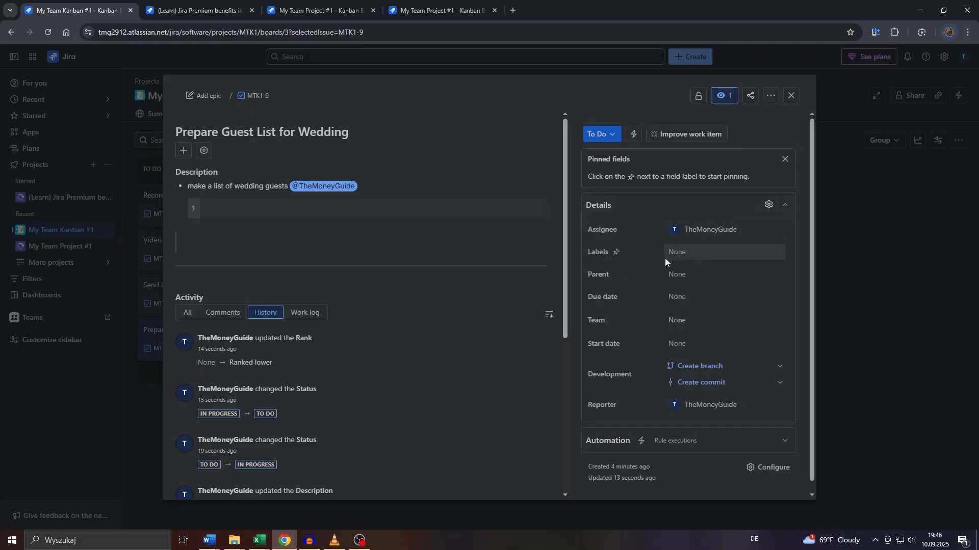
click(673, 275)
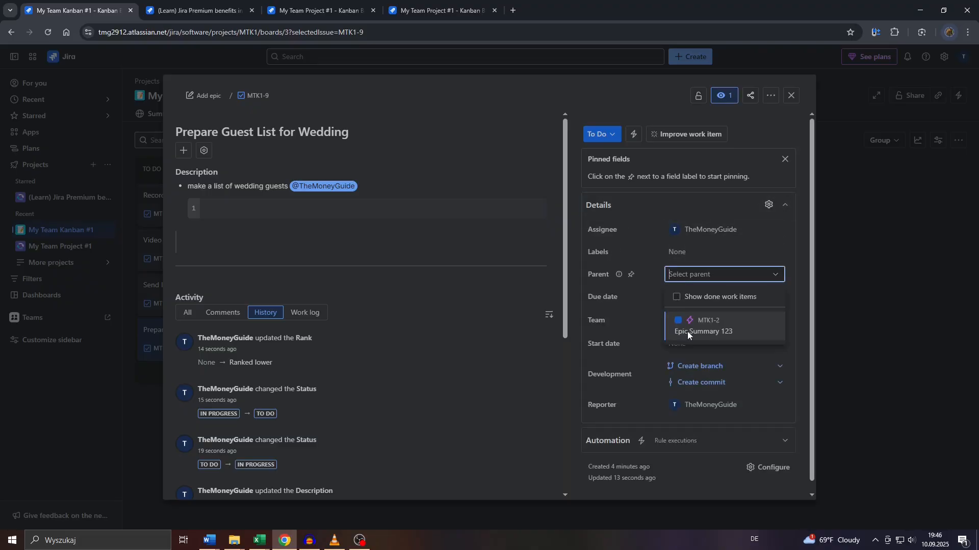
click(609, 297)
Set the task's due date to Sep 12, 2025 and its start date to Sep 9, 2025
click(687, 297)
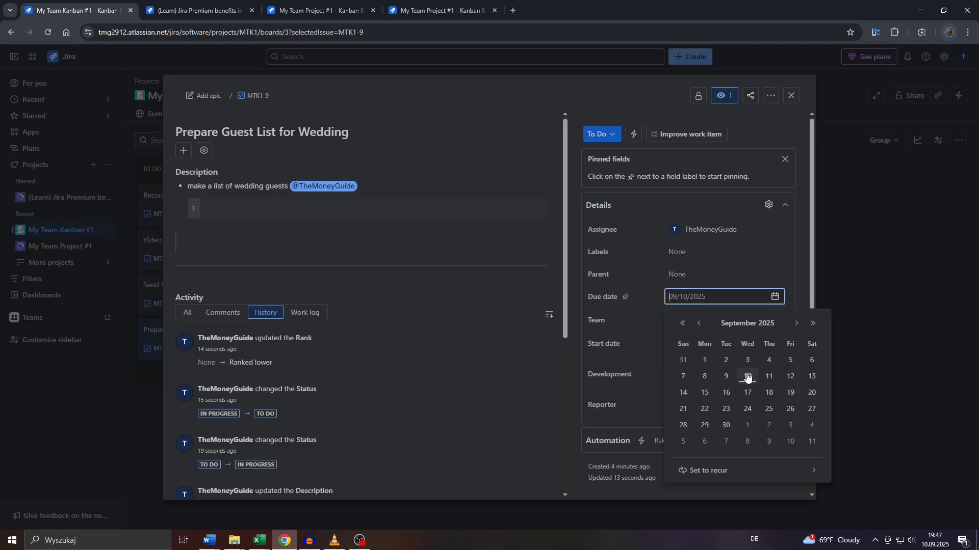
click(789, 378)
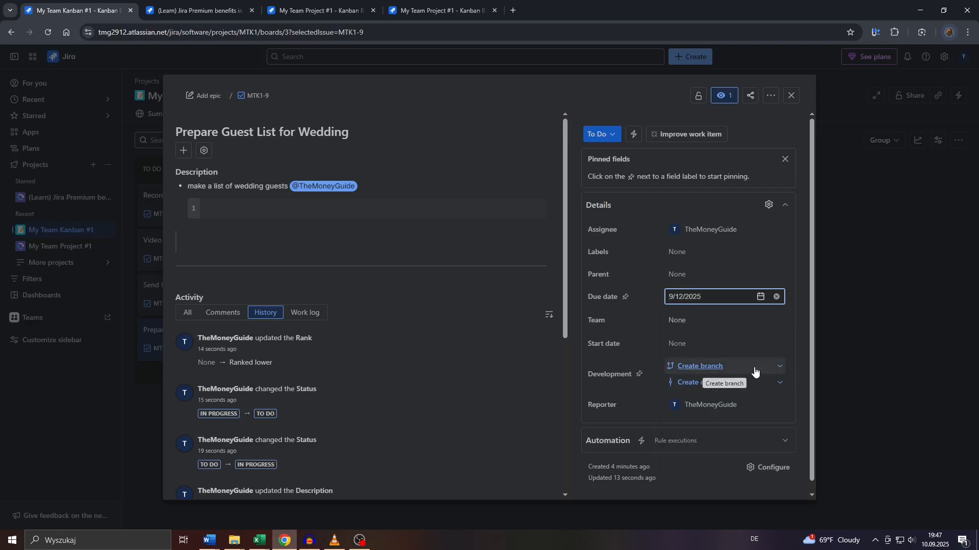
click(685, 344)
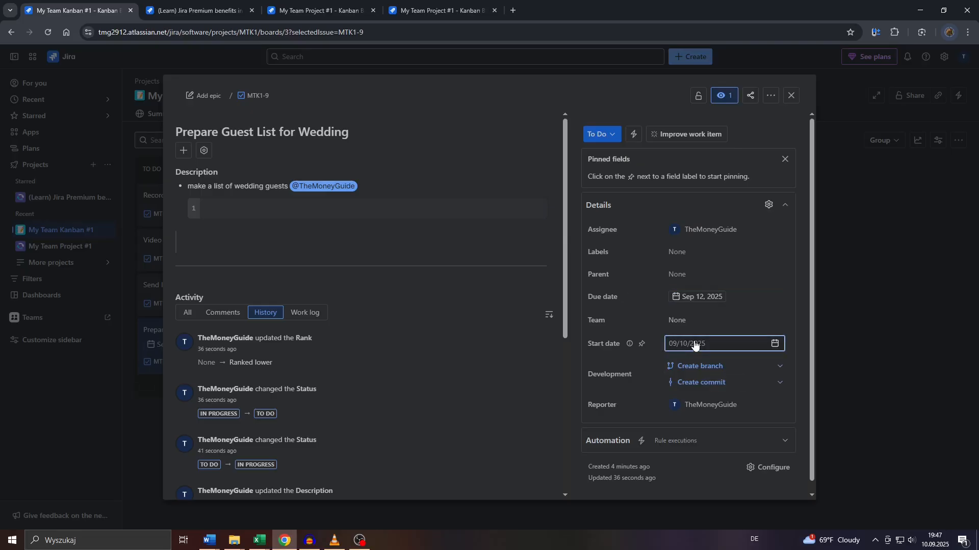
click(694, 344)
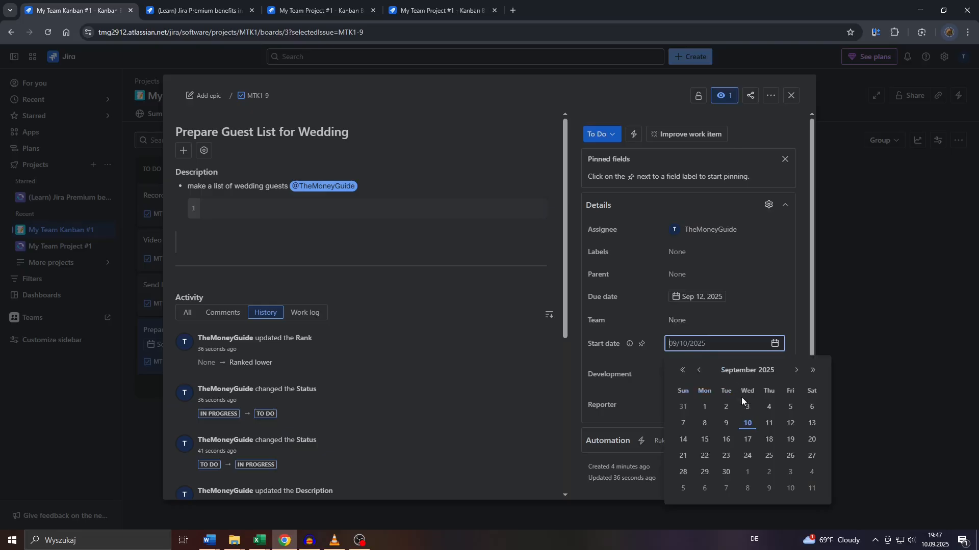
click(727, 425)
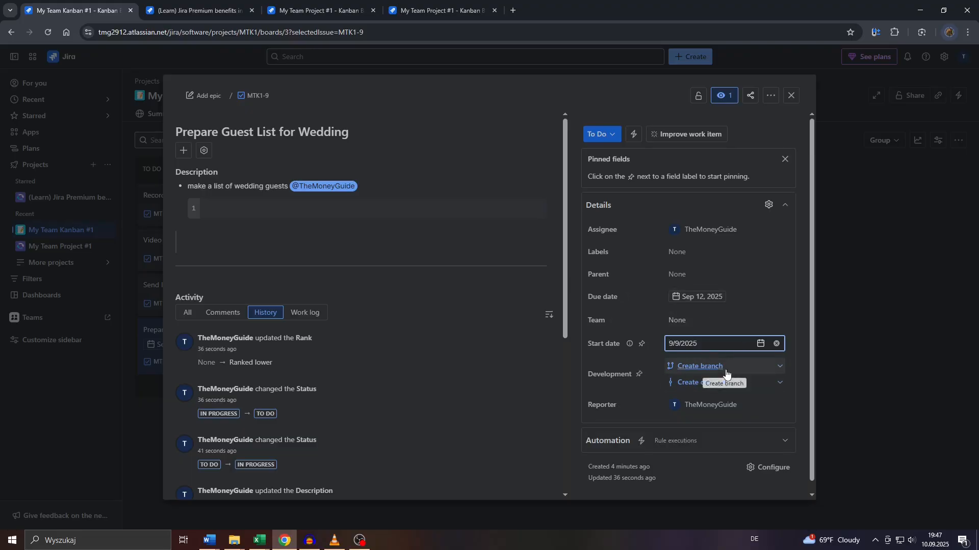
scroll(726, 375, down, 1)
scroll(727, 375, up, 1)
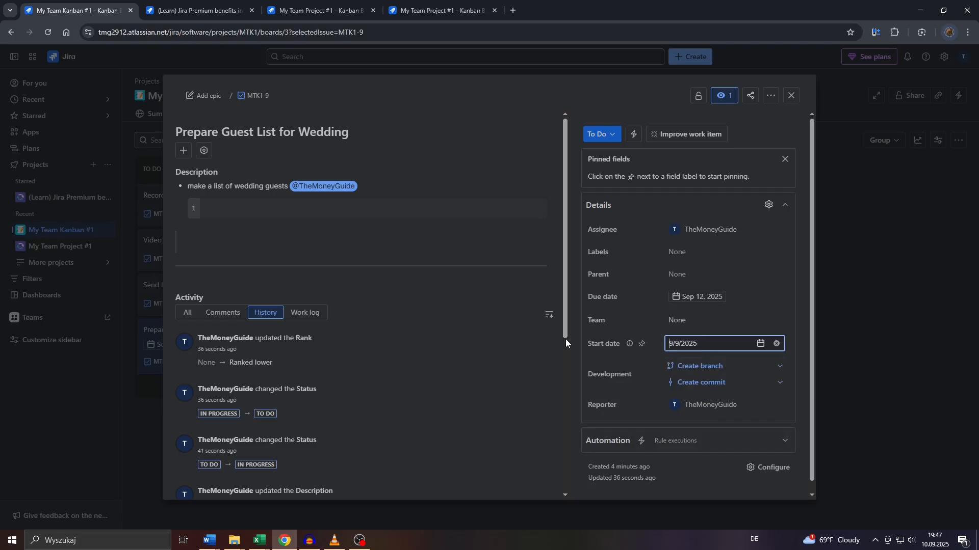
Create a child work item named "subtask #1" under the guest list task
click(187, 151)
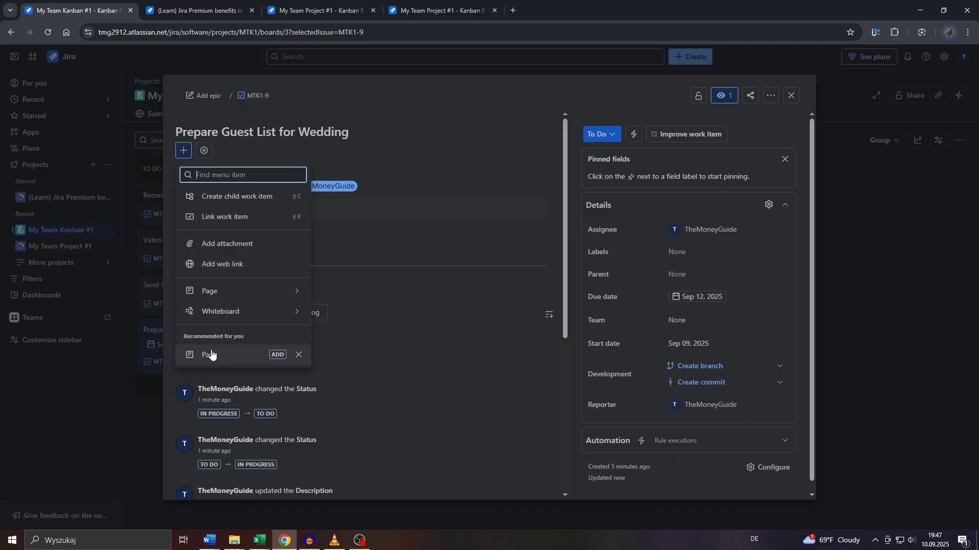
click(253, 198)
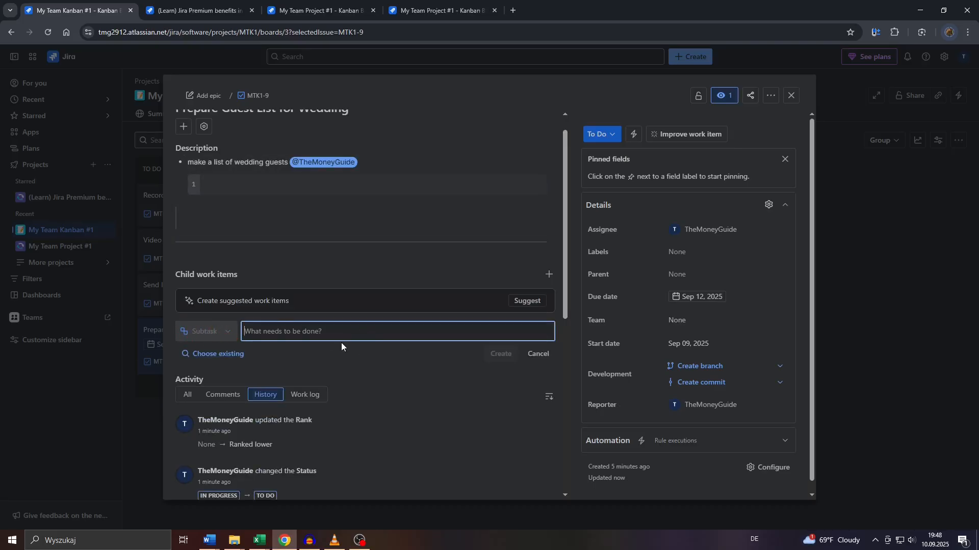
text(subtask #1)
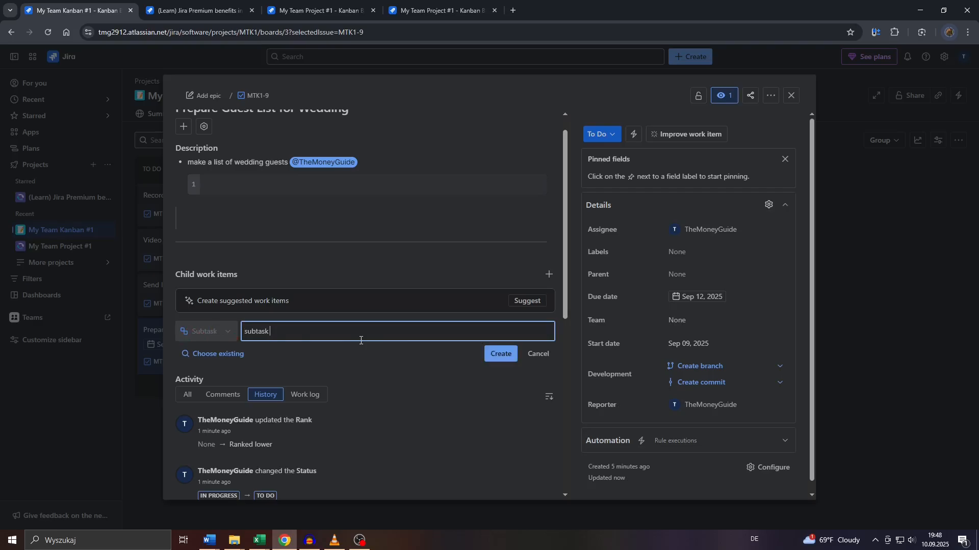
click(501, 357)
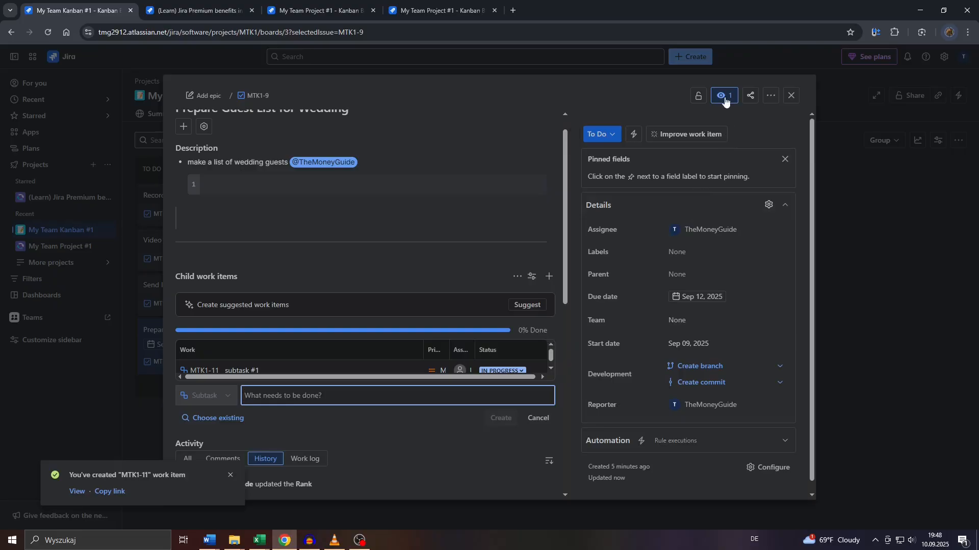
Look at the task's sharing options and the suggested recipients
click(751, 100)
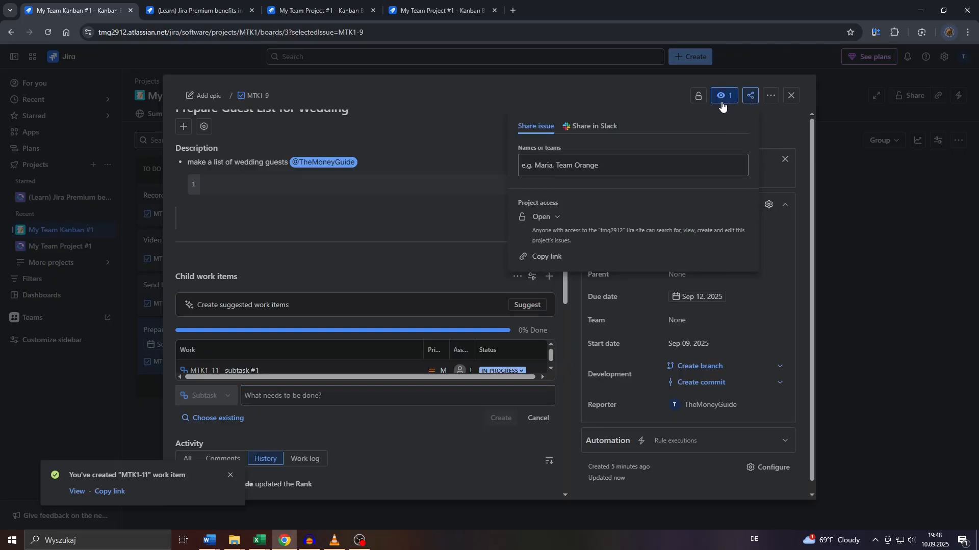
click(557, 166)
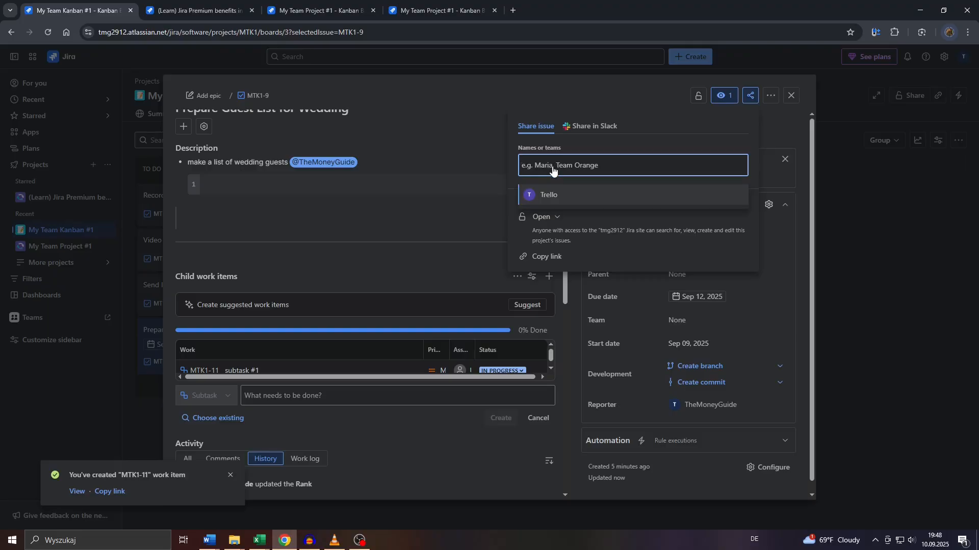
click(632, 100)
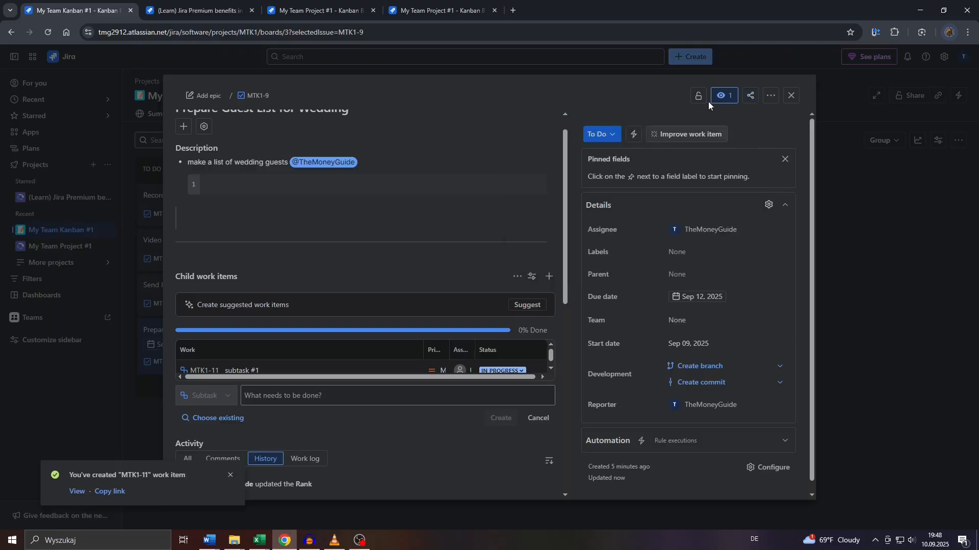
Copy the task's share link and keep the project access set to Open
click(750, 96)
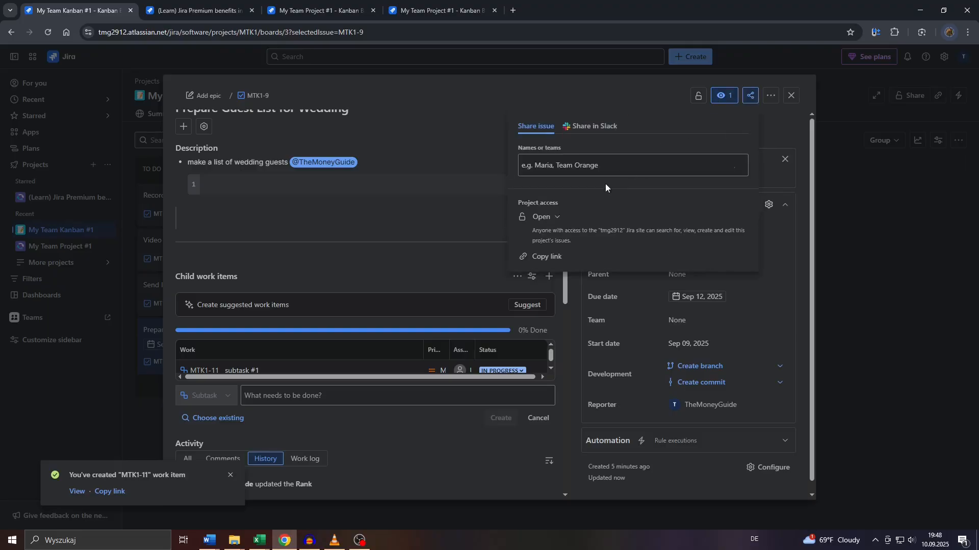
click(546, 258)
click(555, 224)
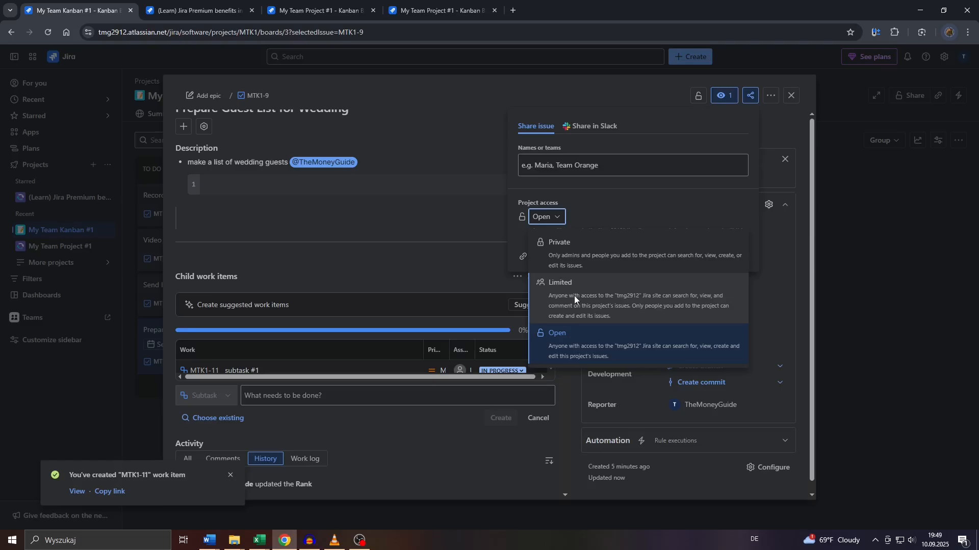
click(563, 351)
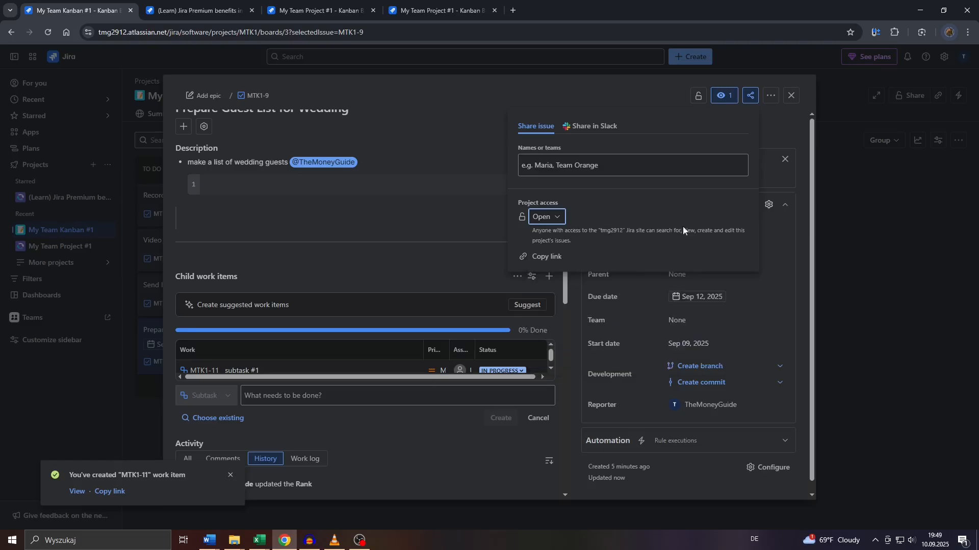
click(768, 133)
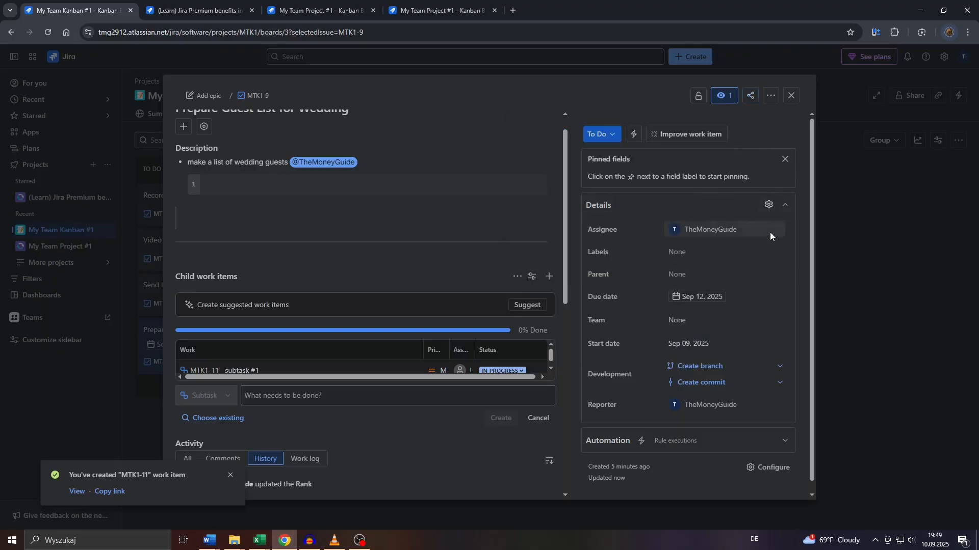
Close the task and move its card through In Progress and Done, returning it to the end of To Do
click(839, 301)
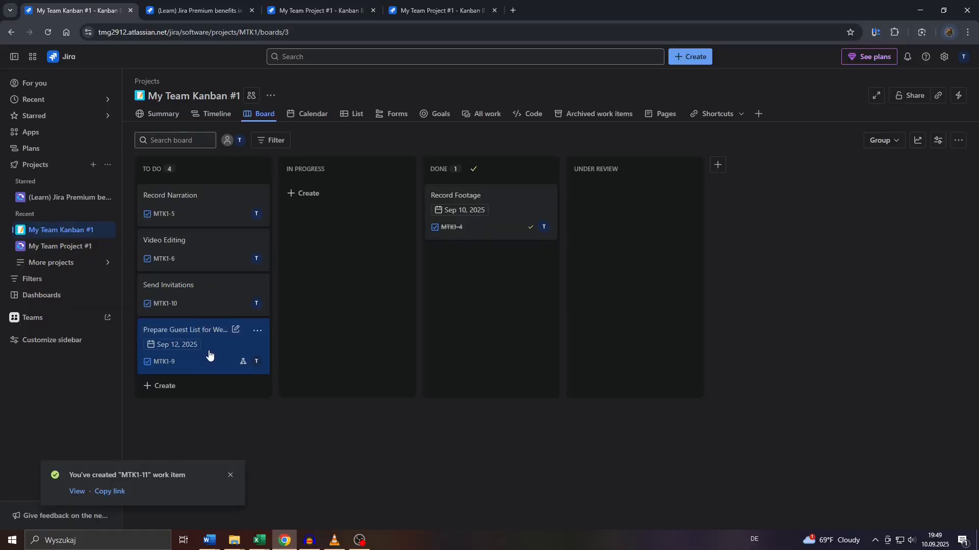
drag(210, 356, 308, 259)
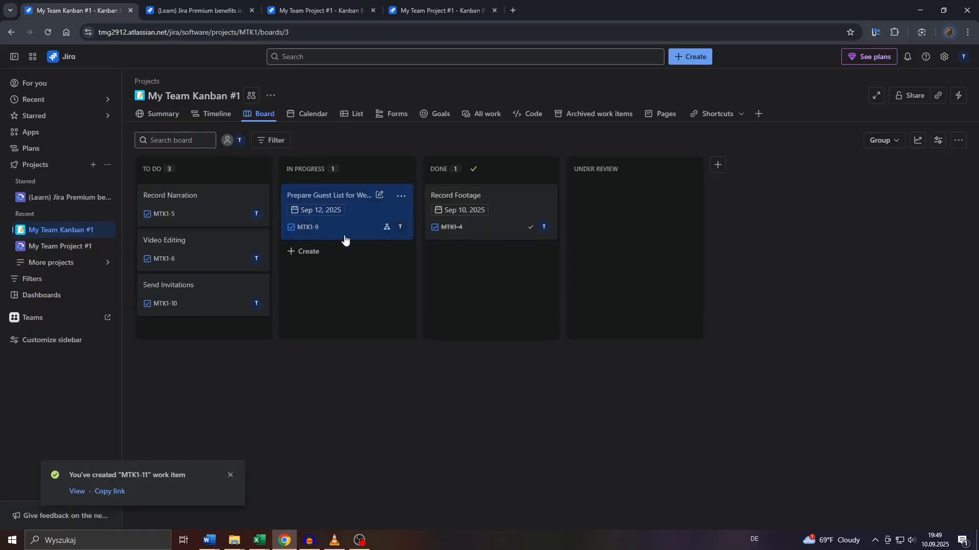
drag(343, 233, 456, 266)
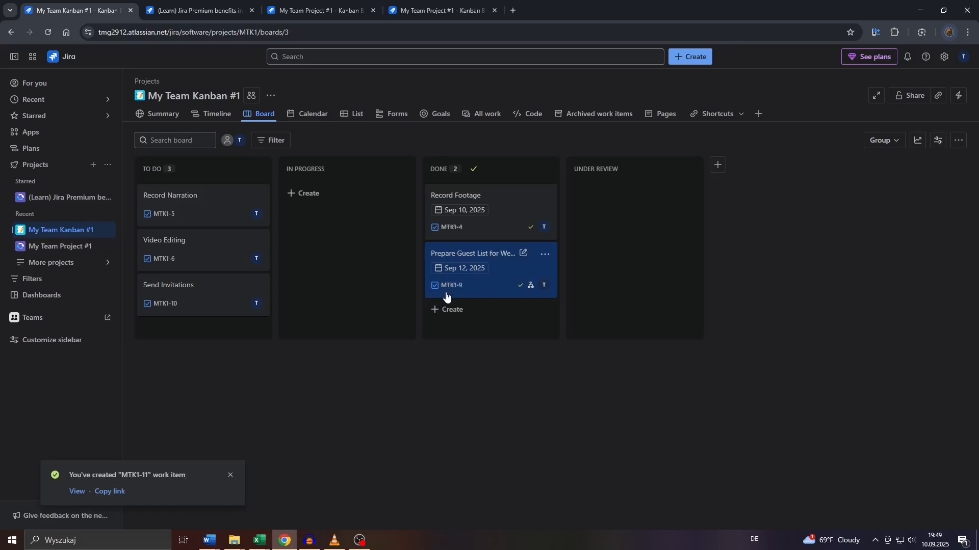
drag(483, 261, 226, 318)
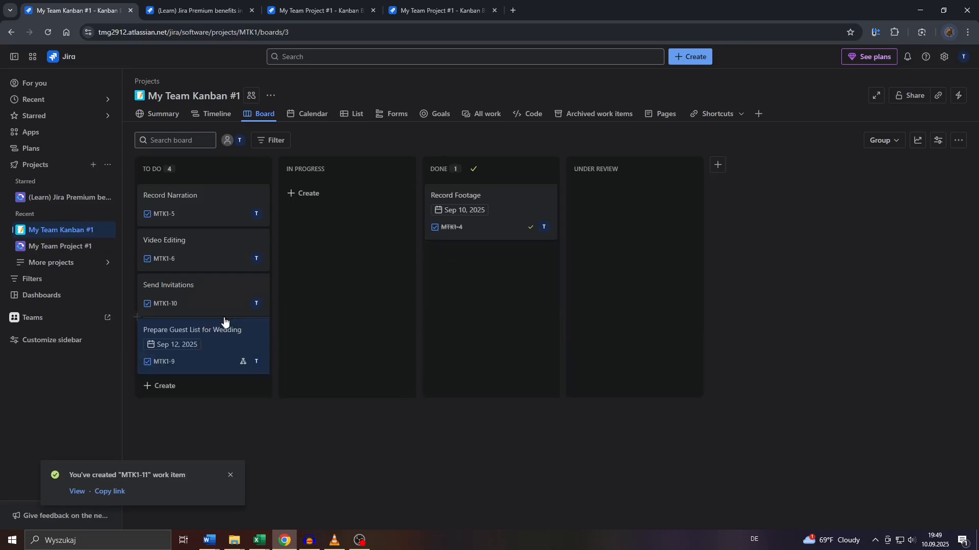